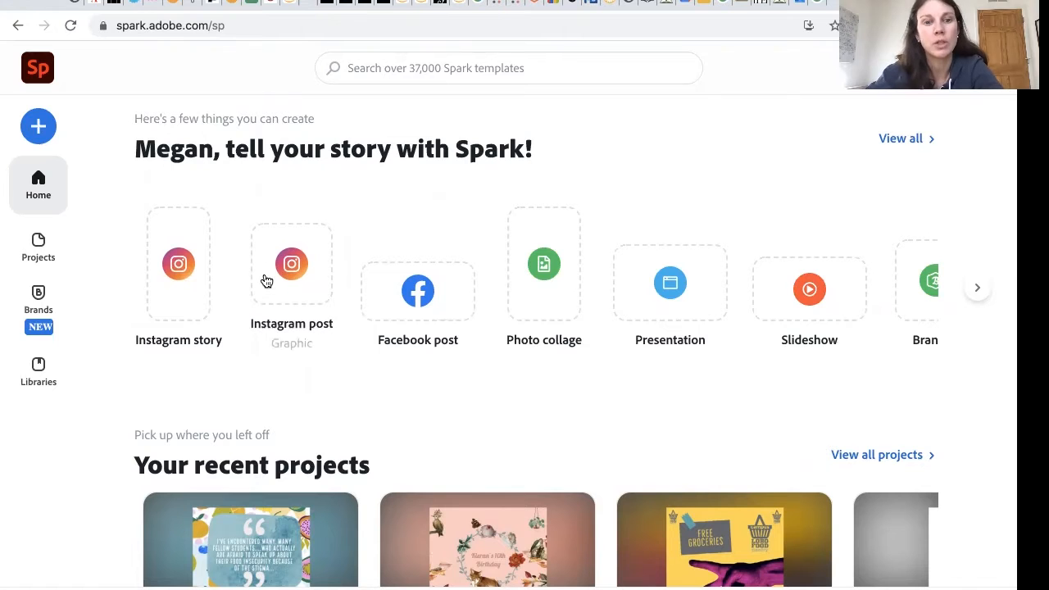
Start a new Instagram post and browse through the suggested templates
left_click(263, 275)
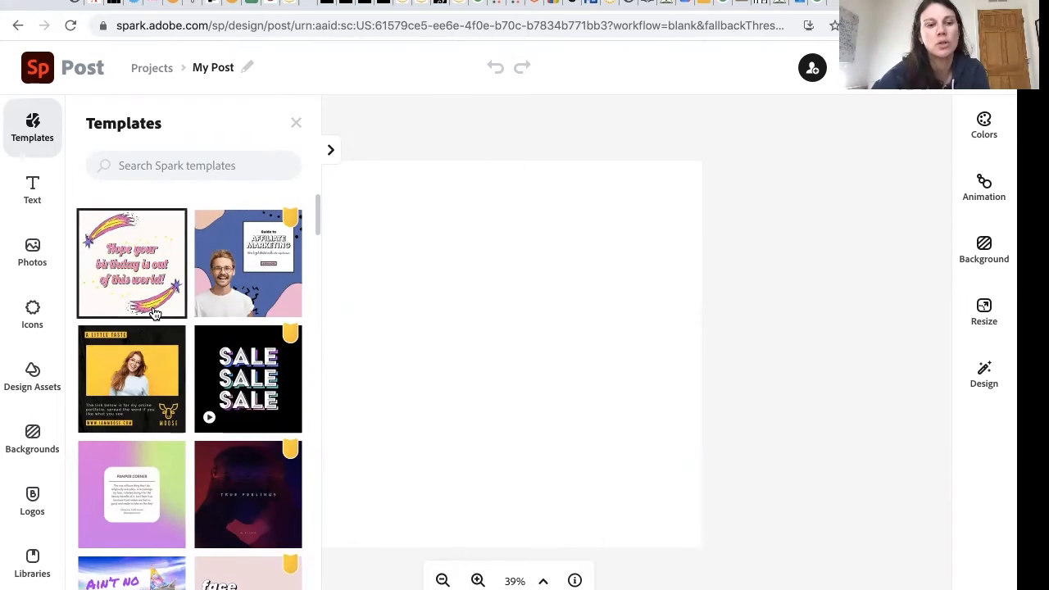
scroll(154, 313, "down", 6)
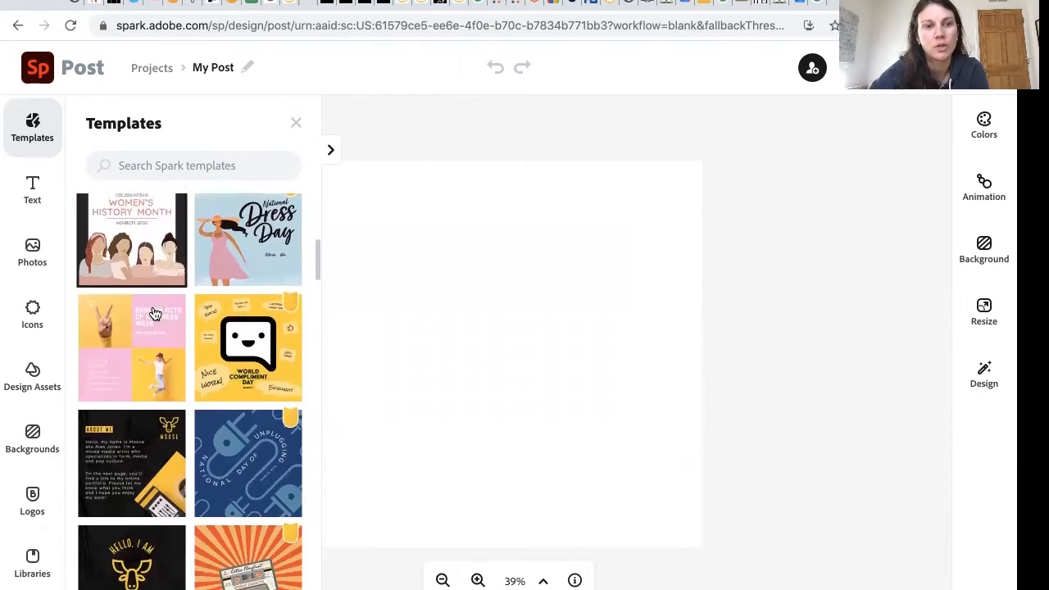
scroll(154, 313, "down", 2)
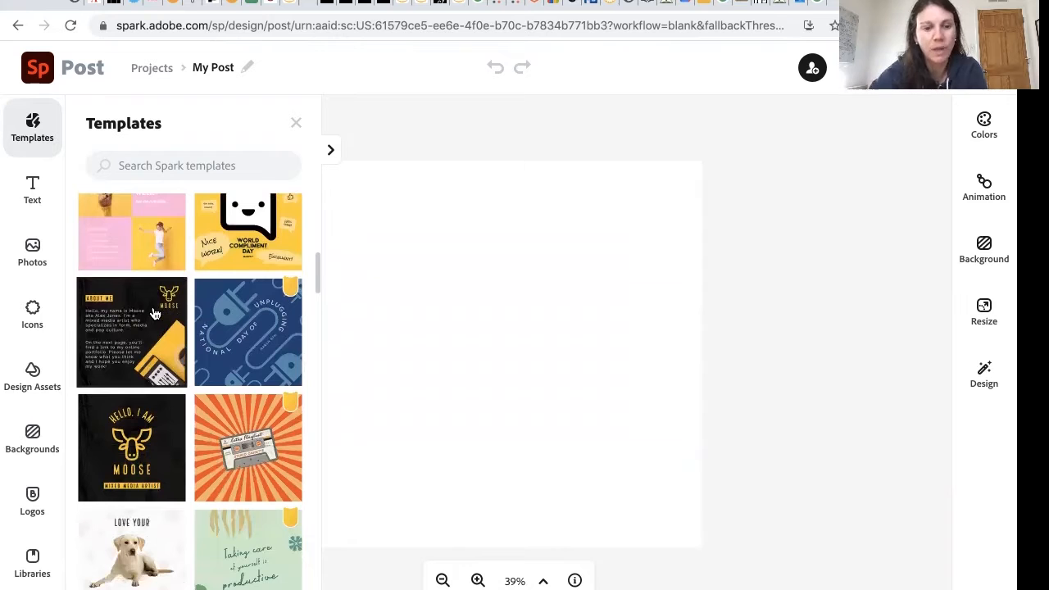
scroll(154, 313, "down", 4)
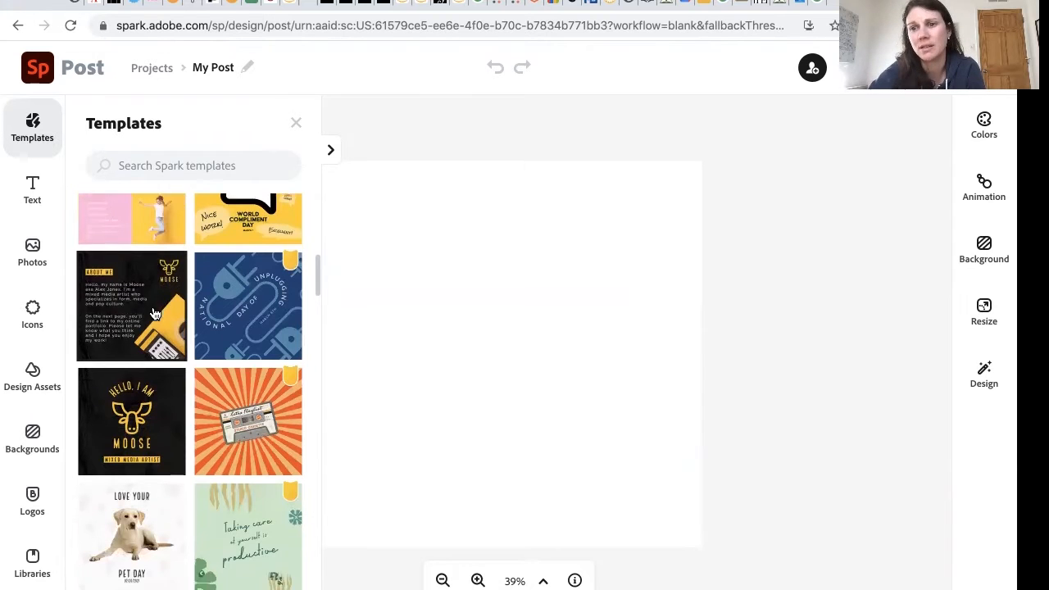
scroll(154, 314, "down", 2)
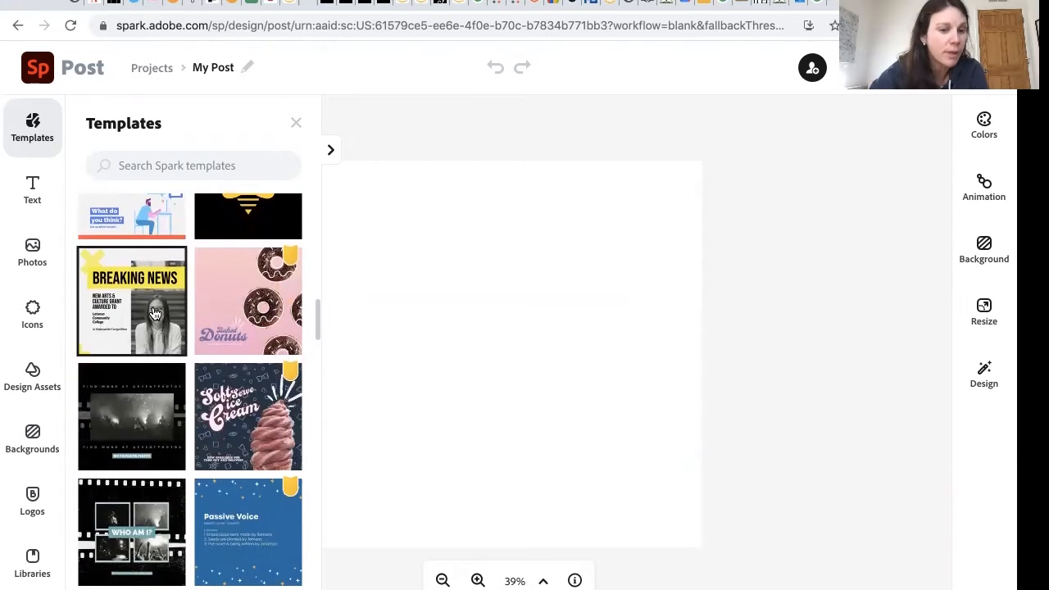
scroll(154, 313, "down", 4)
scroll(154, 313, "down", 3)
scroll(154, 313, "down", 10)
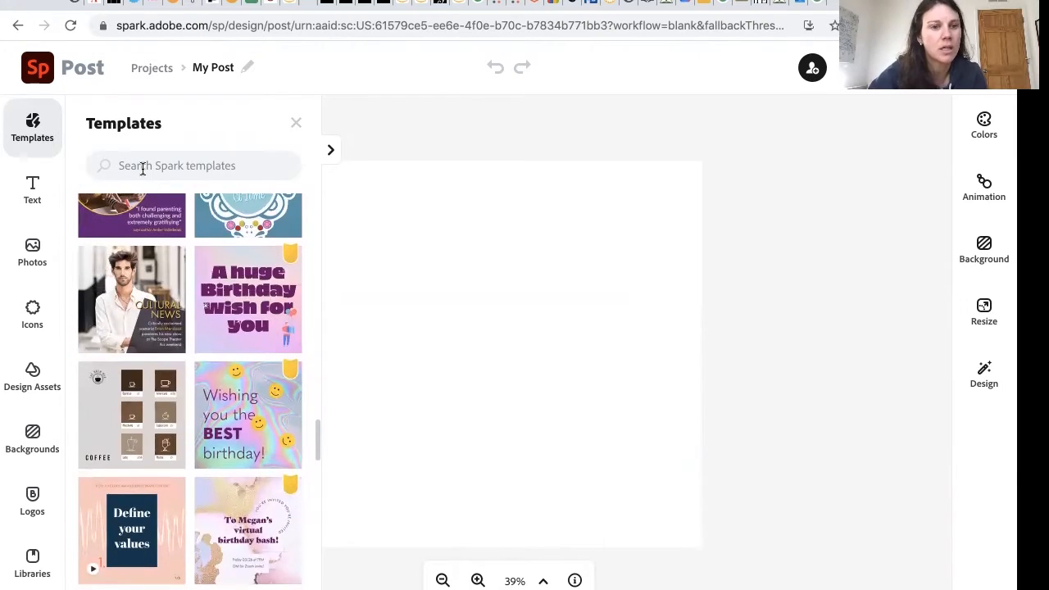
Search the templates for "identity" and create the post from the "Meet Our Suppliers" template
left_click(143, 168)
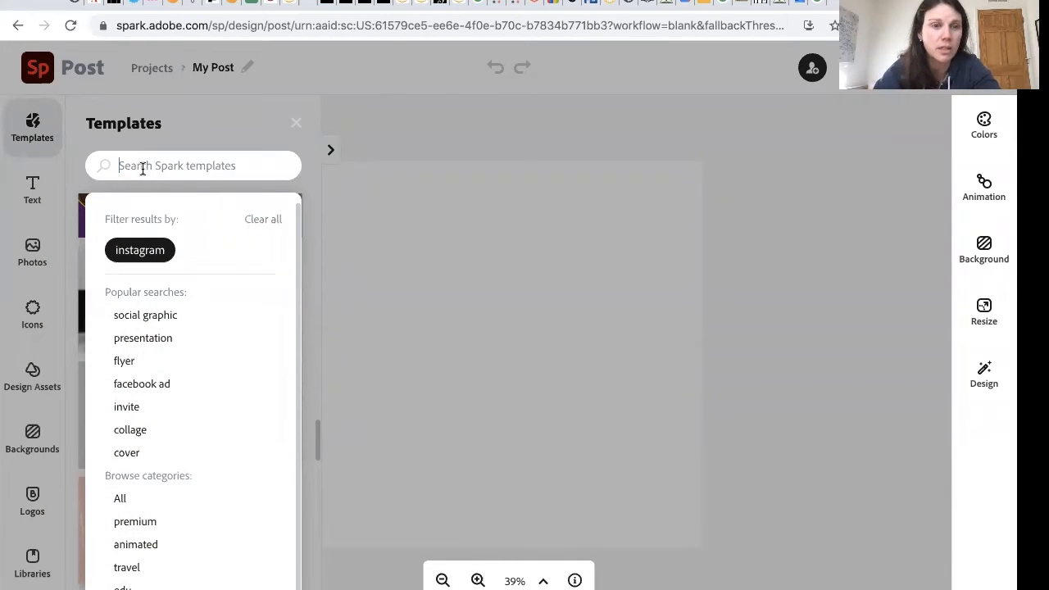
type("inde")
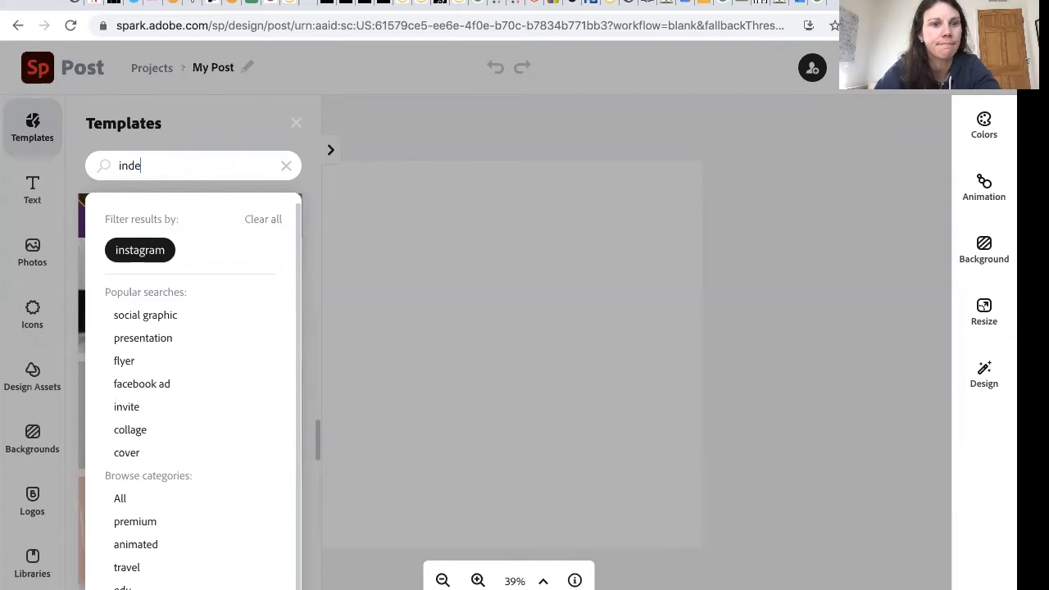
key("BackSpace")
type("dentity")
key("Return")
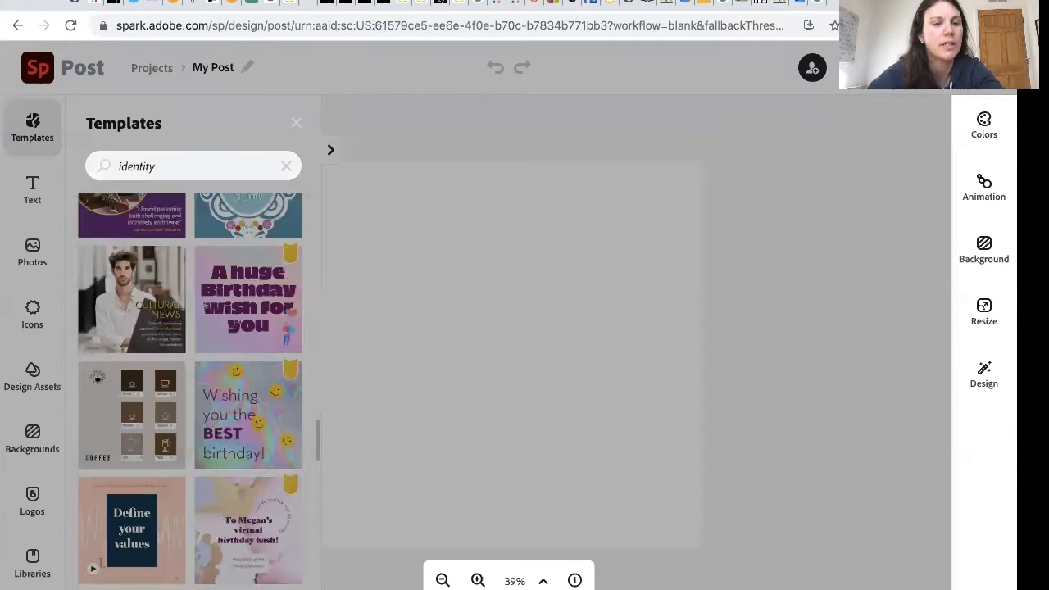
scroll(141, 263, "down", 3)
scroll(141, 262, "down", 10)
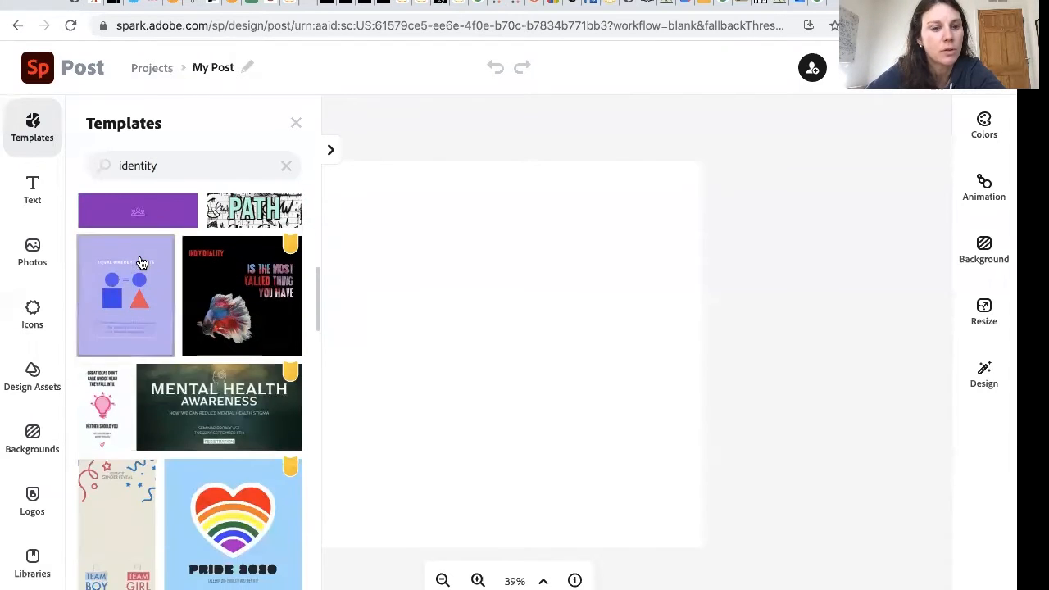
scroll(141, 262, "down", 10)
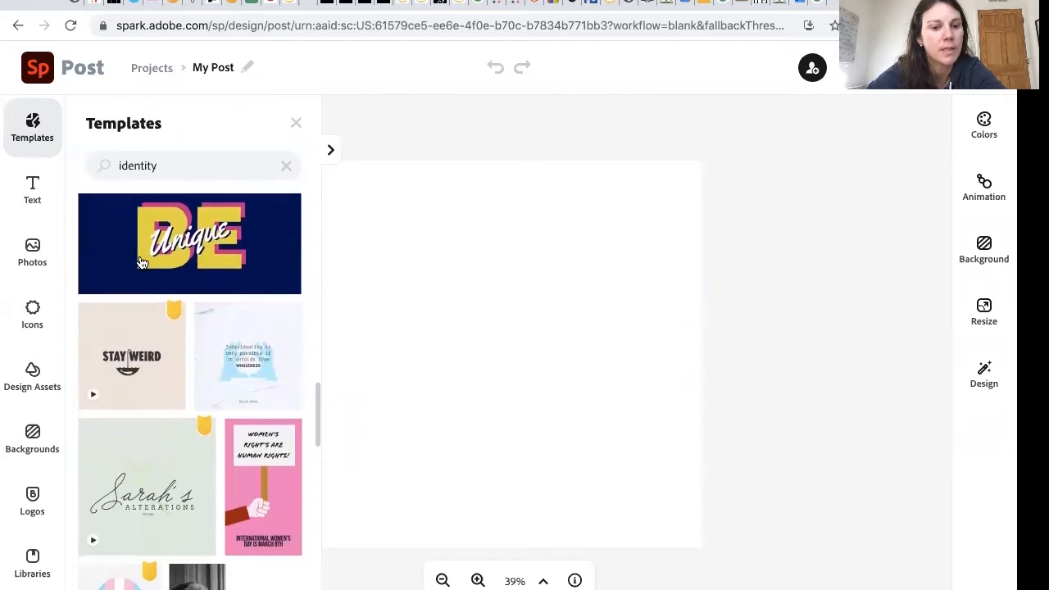
scroll(141, 263, "down", 5)
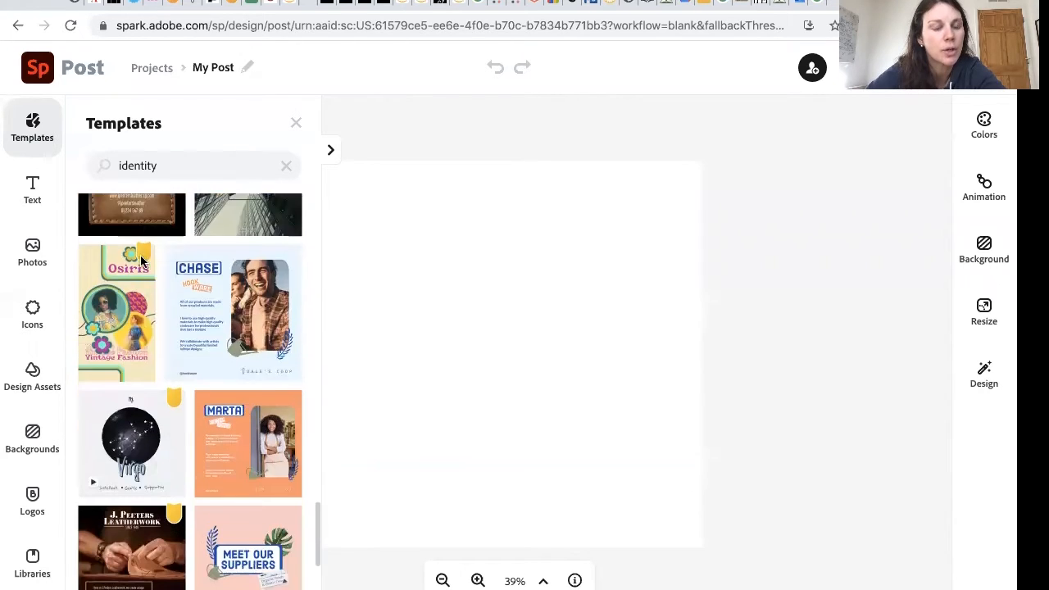
left_click(248, 350)
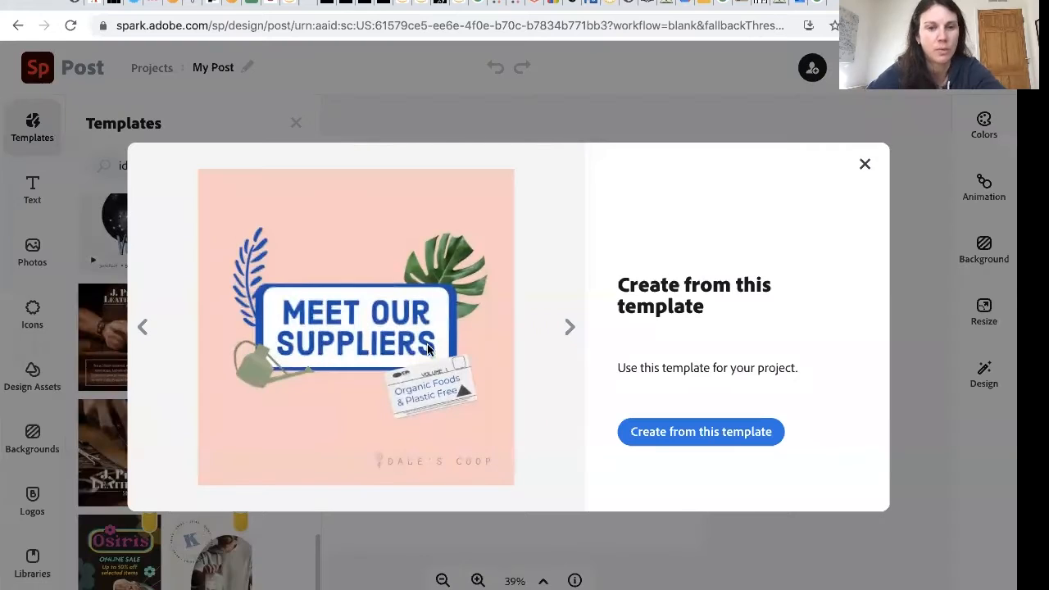
left_click(644, 433)
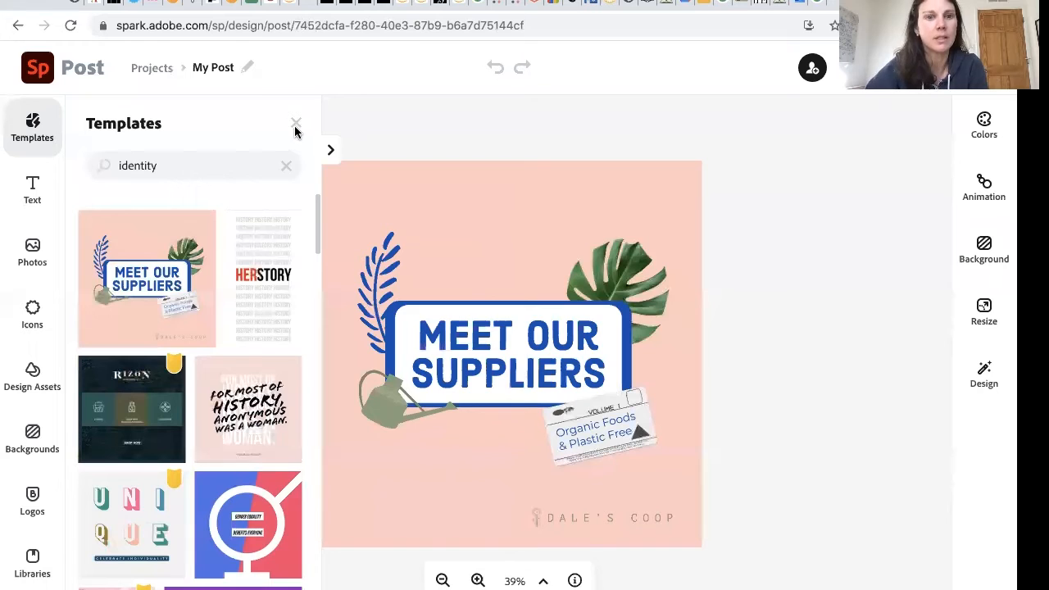
left_click(295, 125)
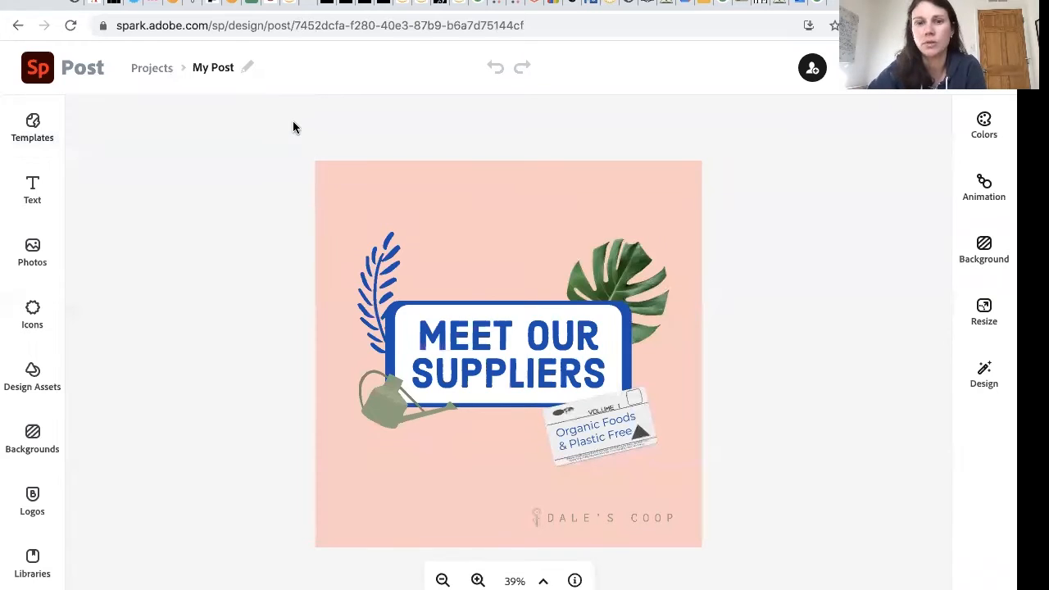
Delete the "Organic Foods & Plastic Free" label, the "Dale's Coop" logo and the watering can from the design
left_click(571, 444)
key("Delete")
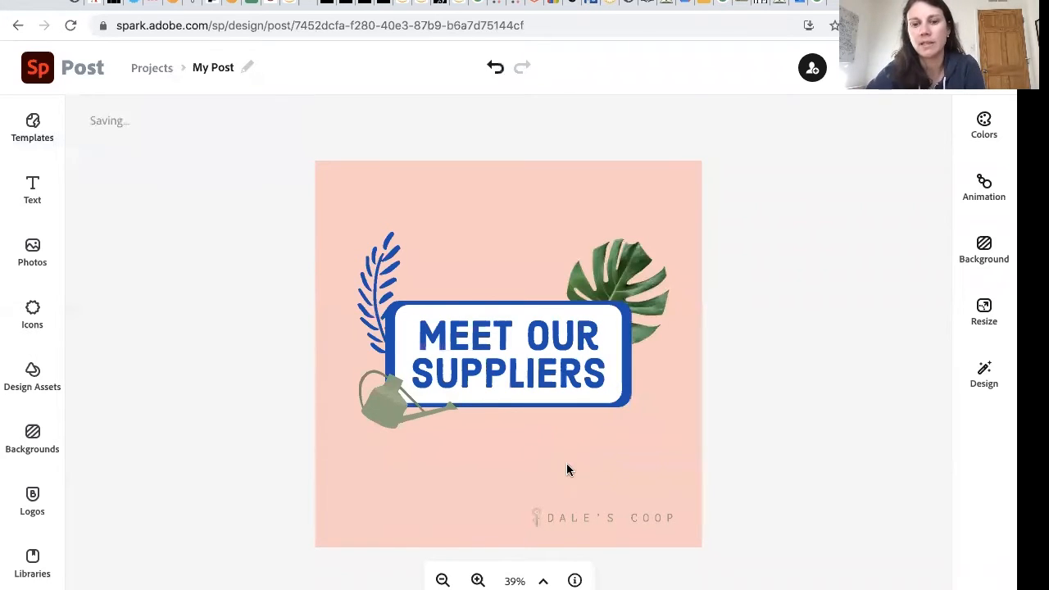
left_click(571, 517)
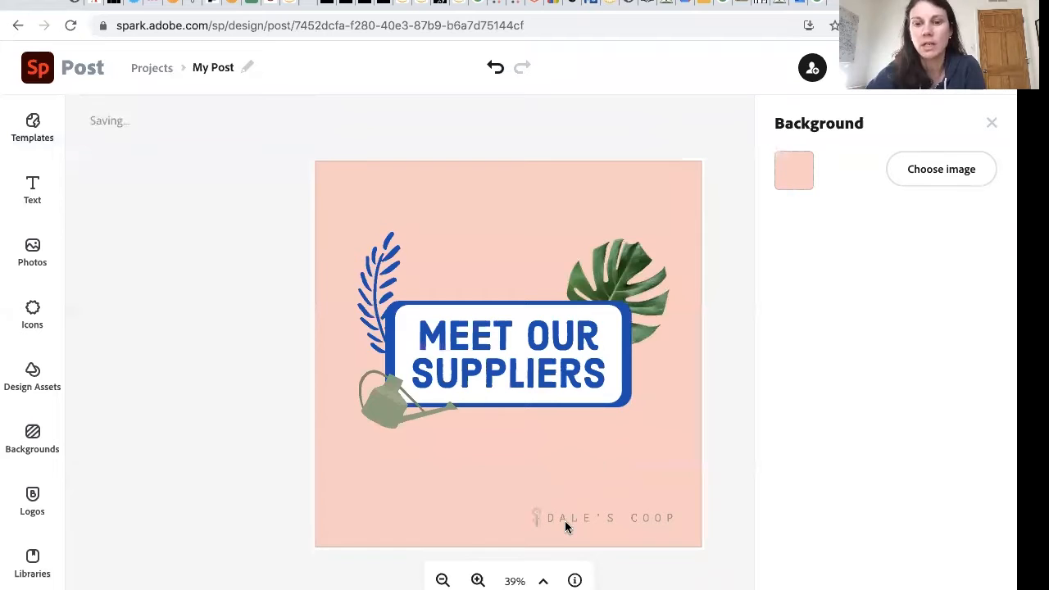
left_click(566, 520)
key("Delete")
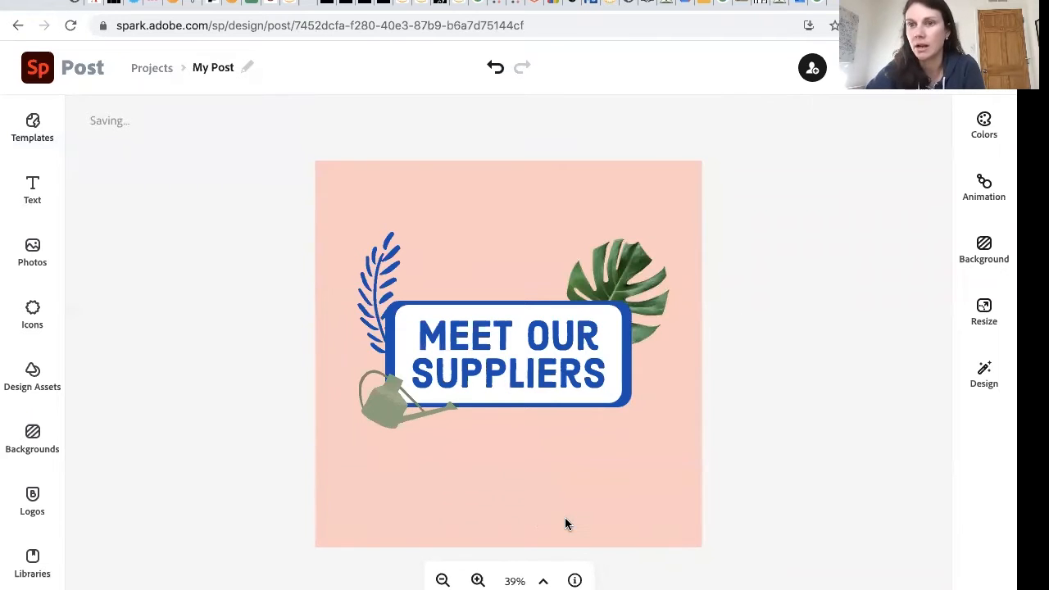
left_click(395, 414)
key("Delete")
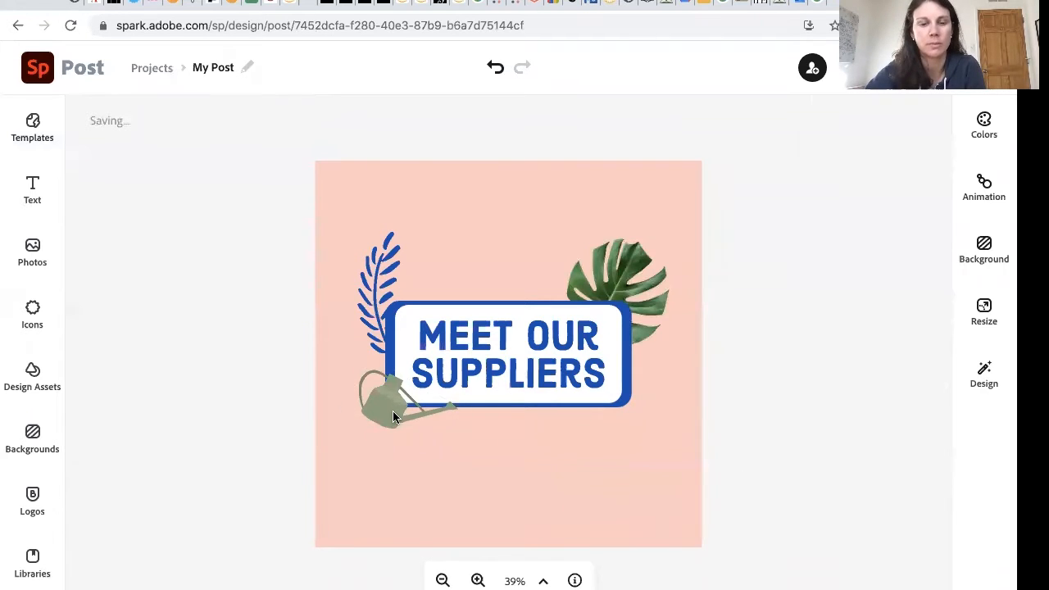
left_click(482, 203)
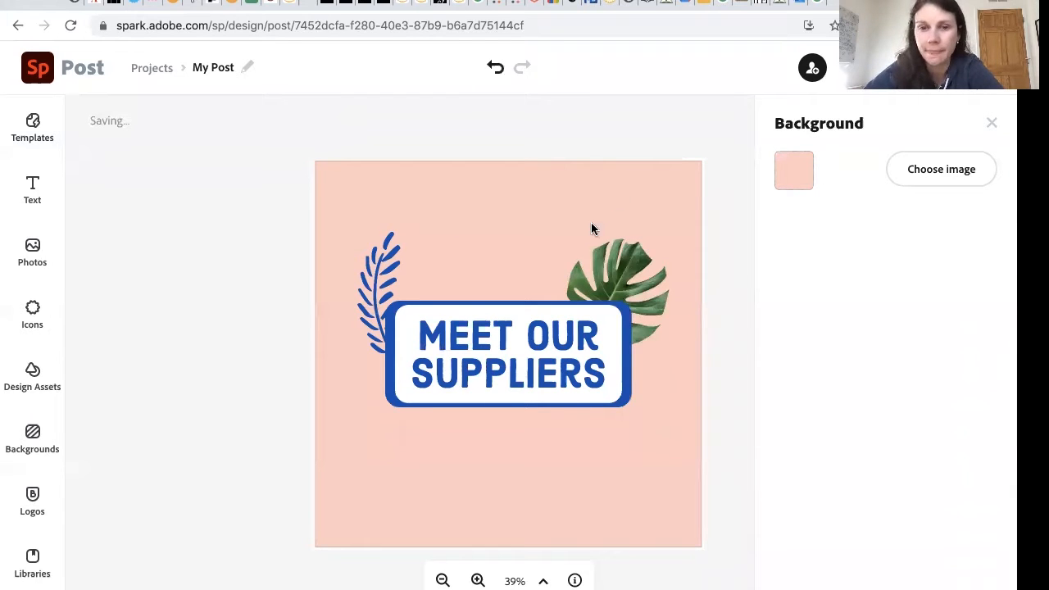
left_click(266, 165)
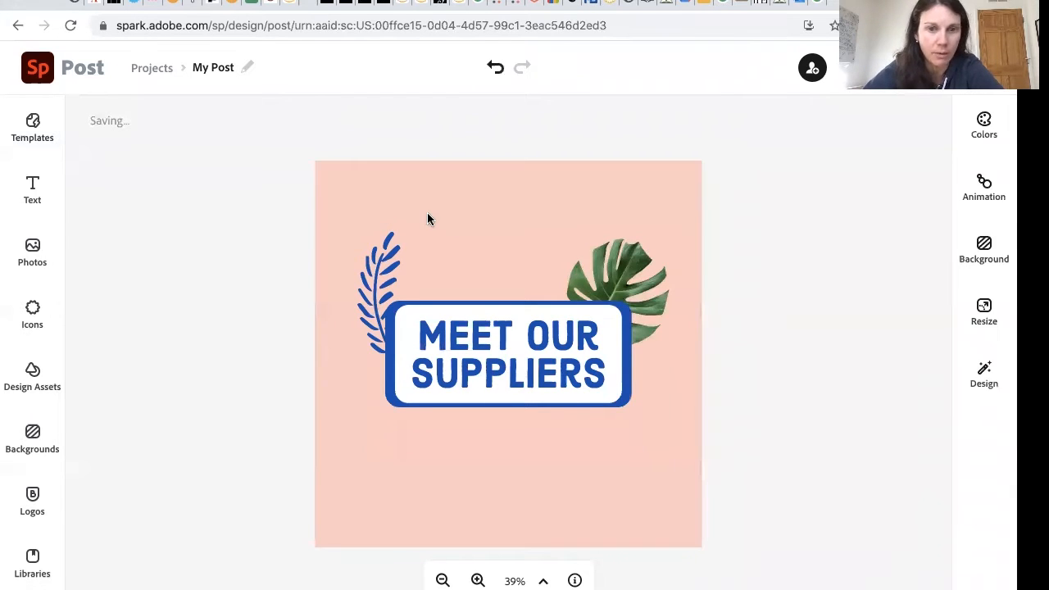
Insert the fruit-pattern image from the trending backgrounds, enlarge it and delete its smaller duplicate
left_click(462, 214)
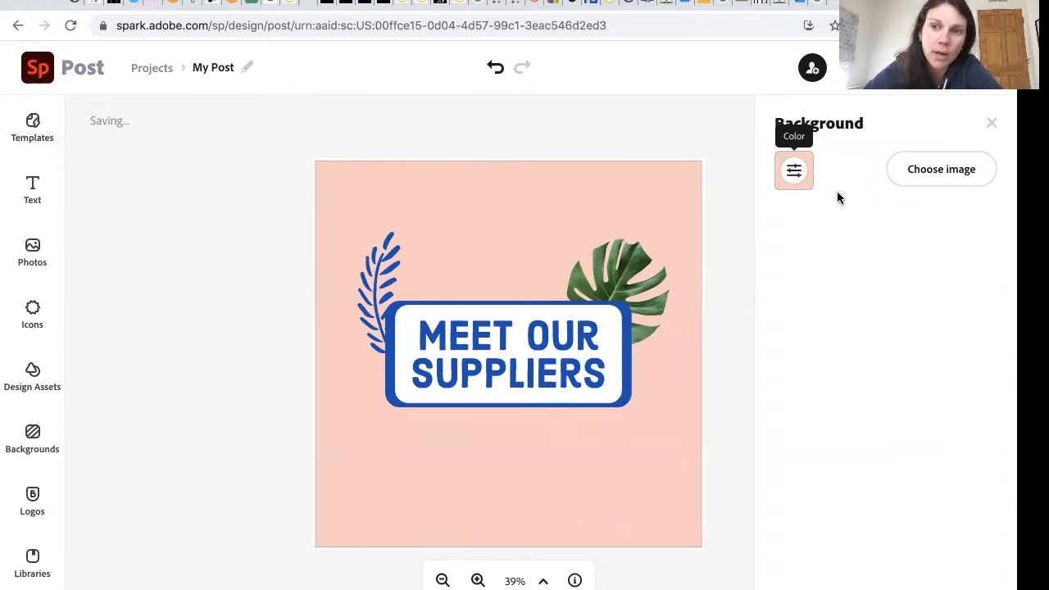
left_click(945, 184)
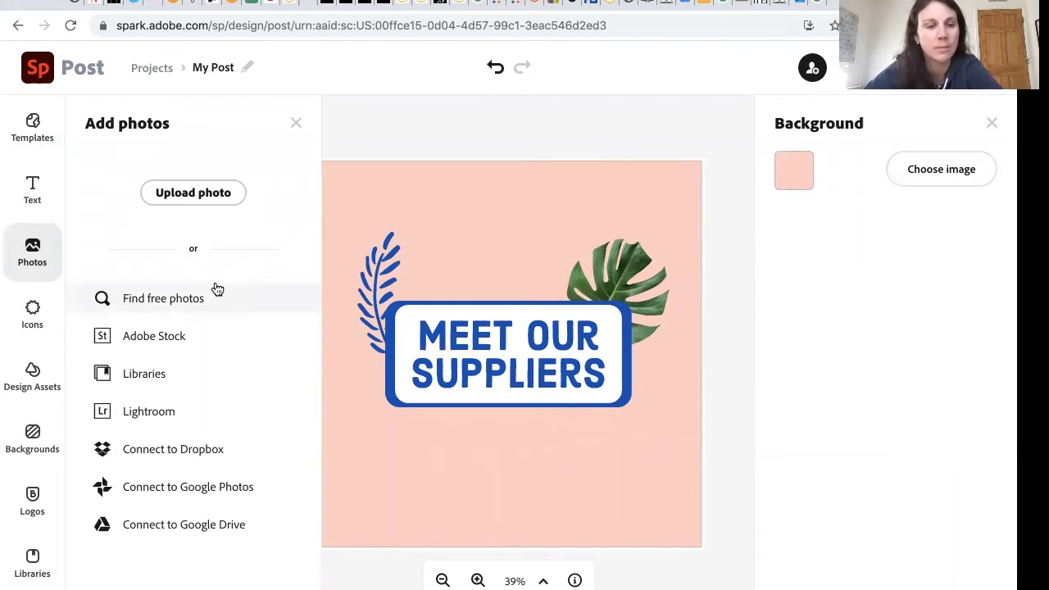
left_click(32, 437)
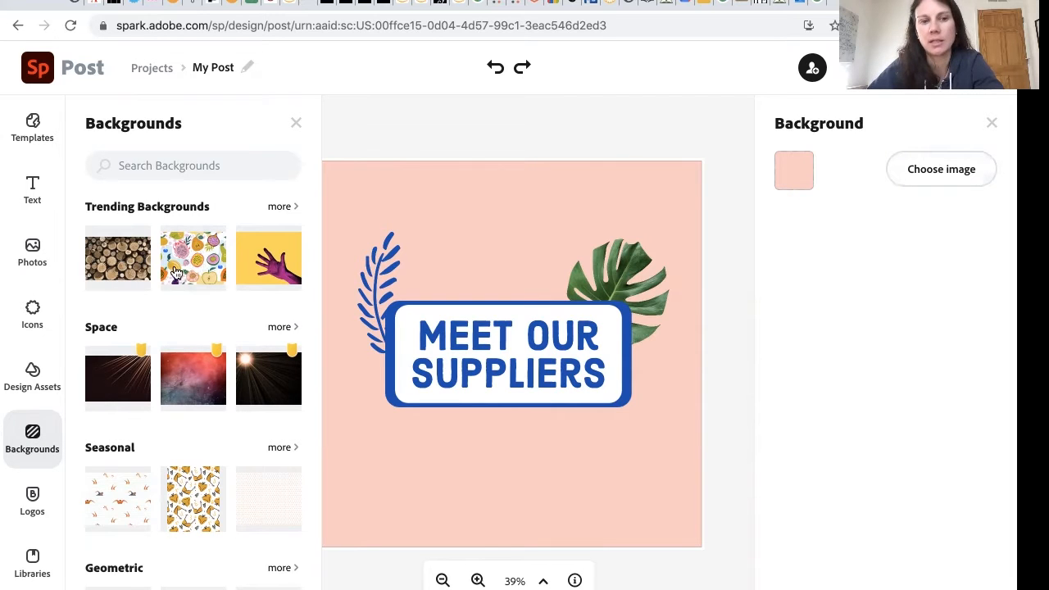
left_click(192, 257)
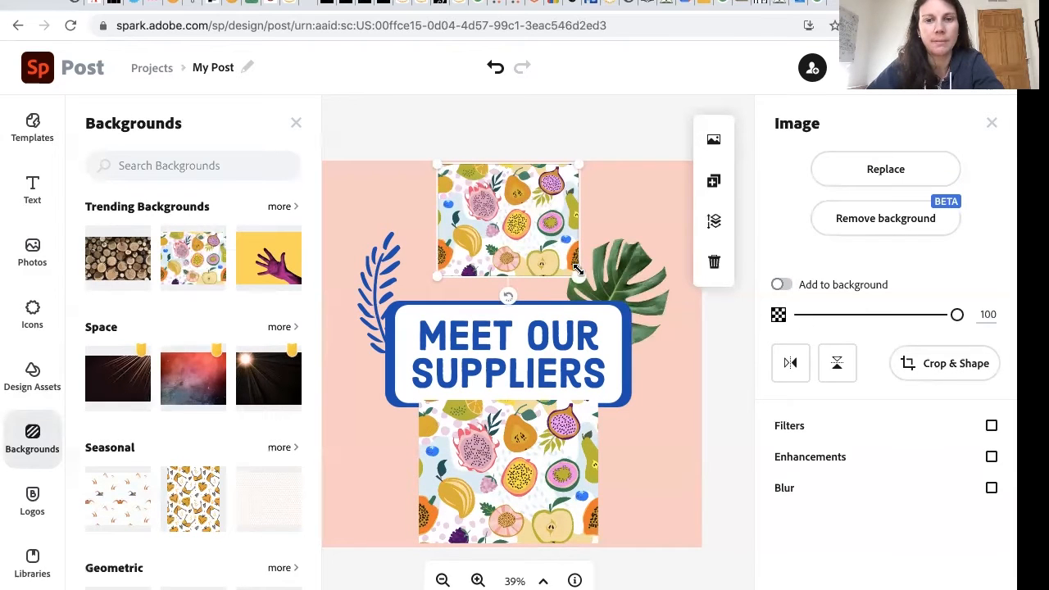
left_click_drag(577, 270, 753, 588)
left_click(558, 532)
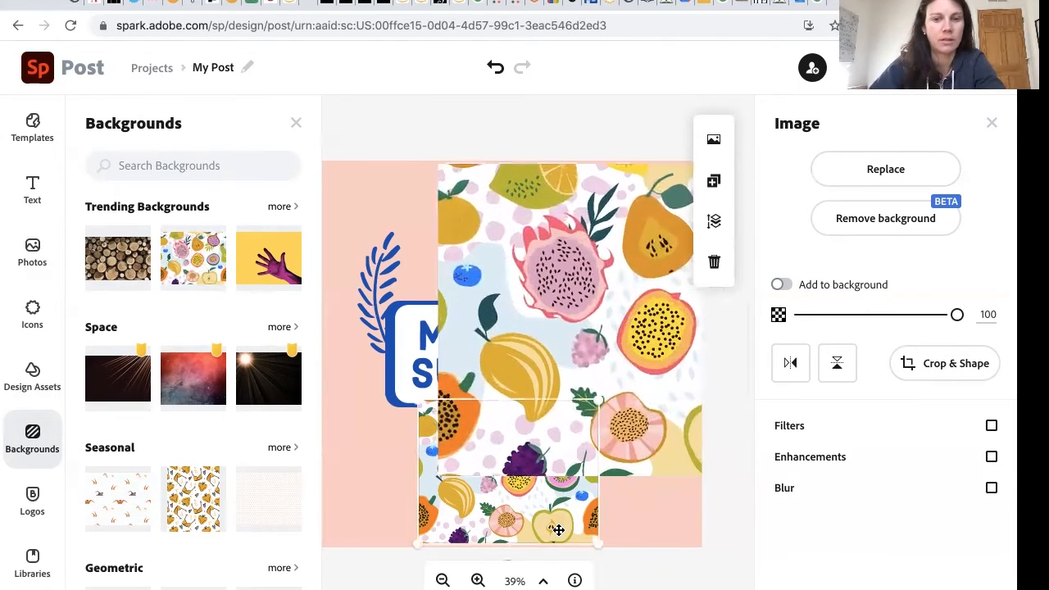
key("Delete")
Move and scale the fruit-pattern image to cover the whole canvas and send it beneath all other objects
left_click(422, 424)
left_click(449, 447)
left_click_drag(448, 447, 304, 444)
left_click_drag(706, 467, 775, 541)
left_click_drag(552, 416, 504, 406)
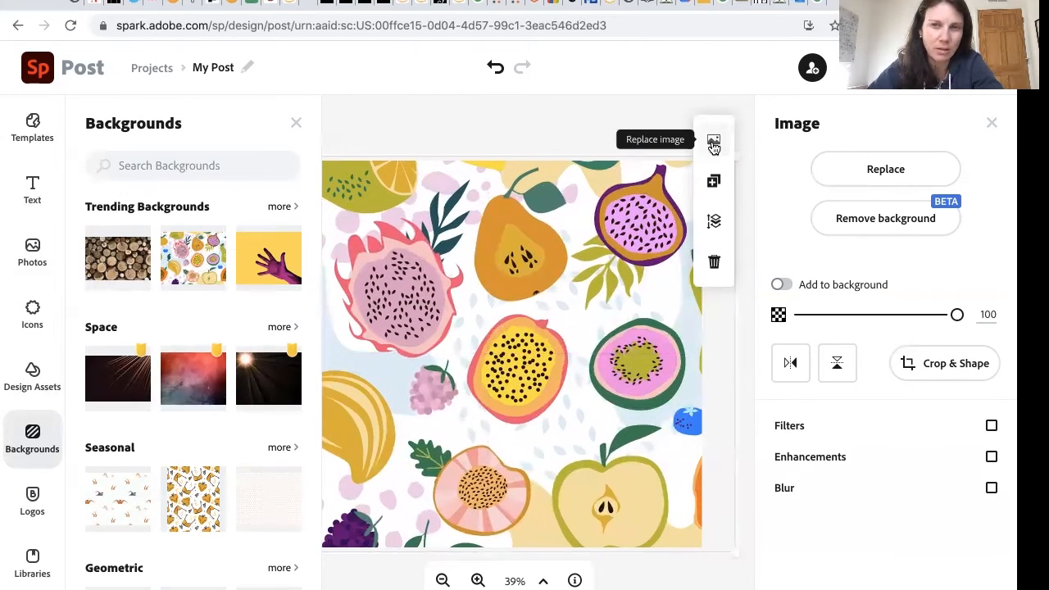
left_click(715, 228)
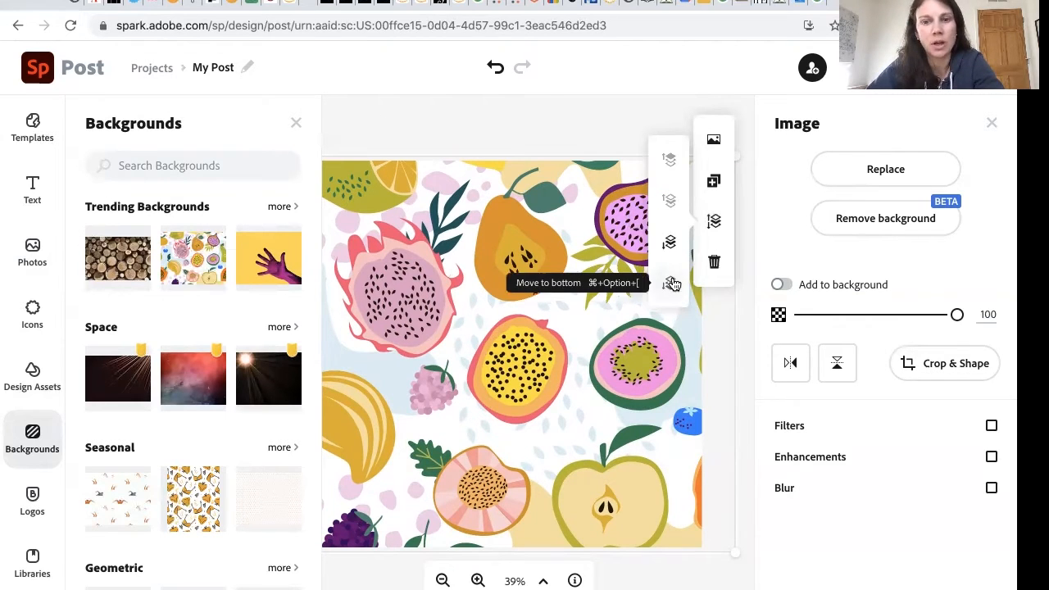
left_click(671, 283)
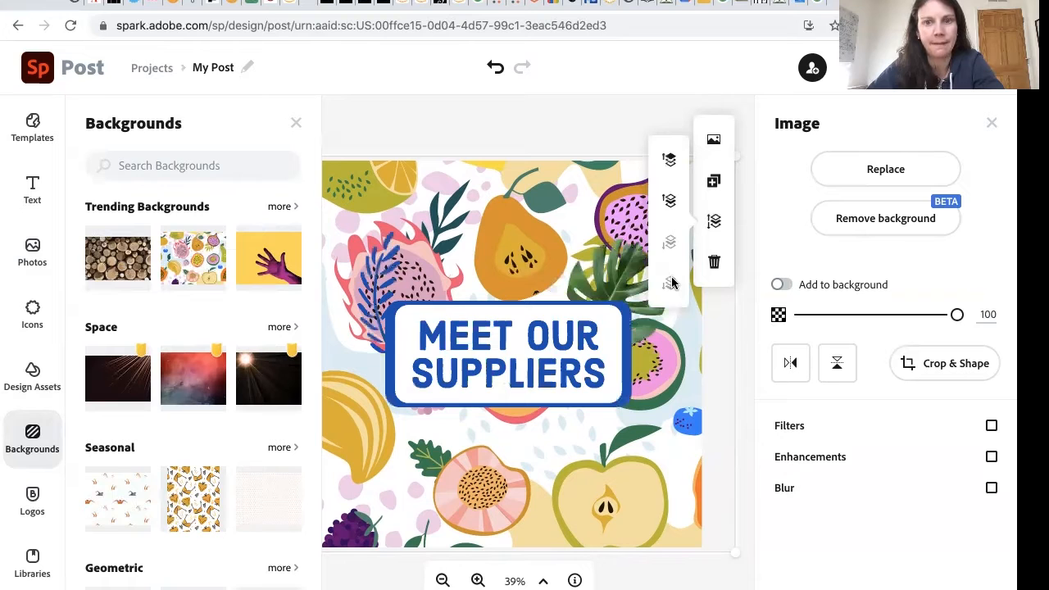
Delete the "Meet Our Suppliers" box, the blue branch and the green leaf so only the fruit pattern is left
left_click(629, 374)
key("Delete")
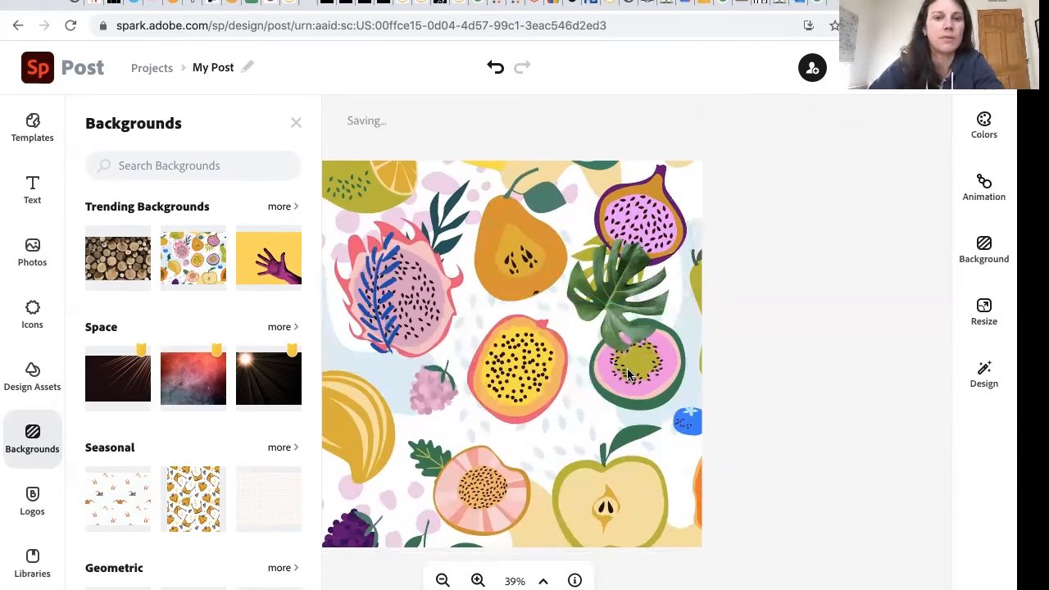
left_click(373, 303)
key("Delete")
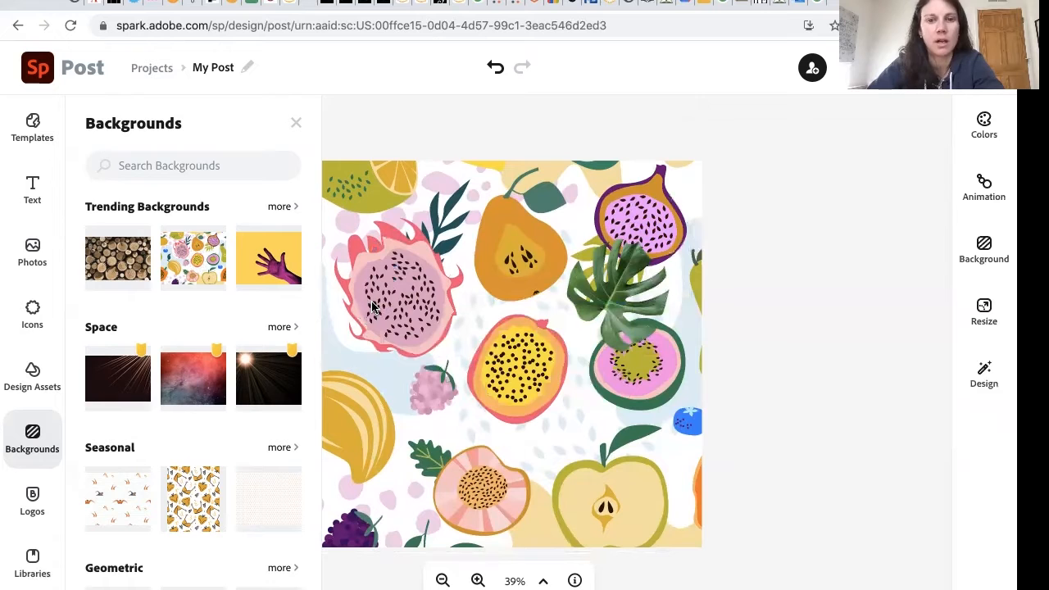
left_click(613, 299)
key("Delete")
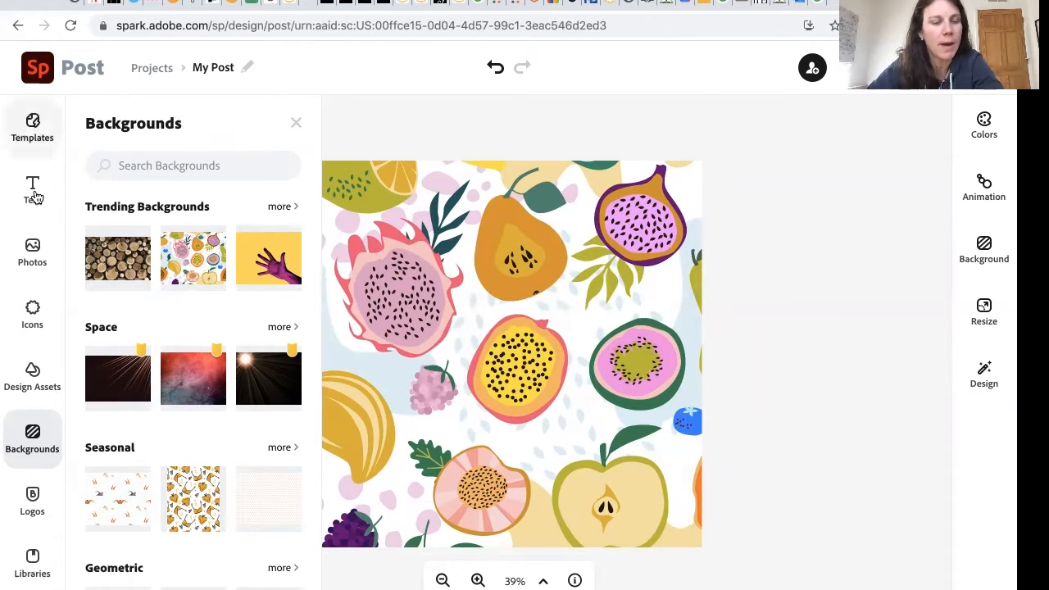
left_click(297, 124)
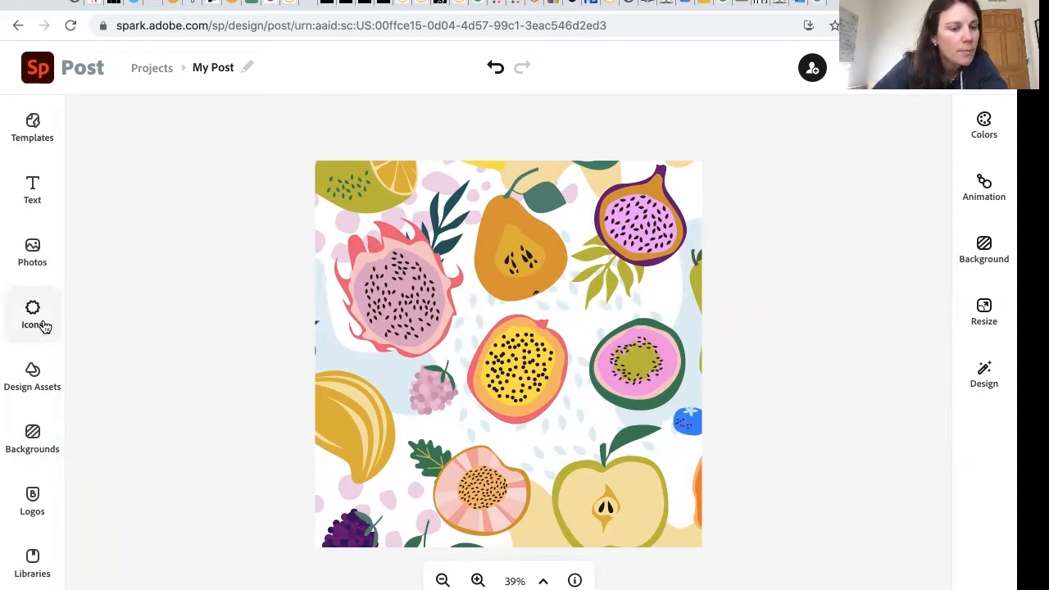
Search the design assets for "rectangle"
left_click(44, 376)
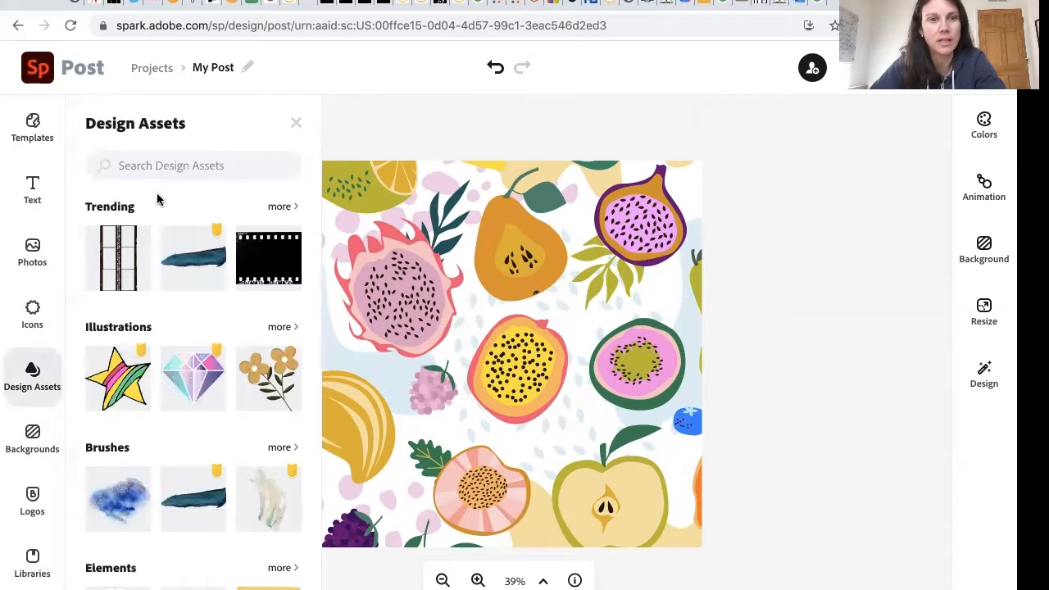
left_click(153, 167)
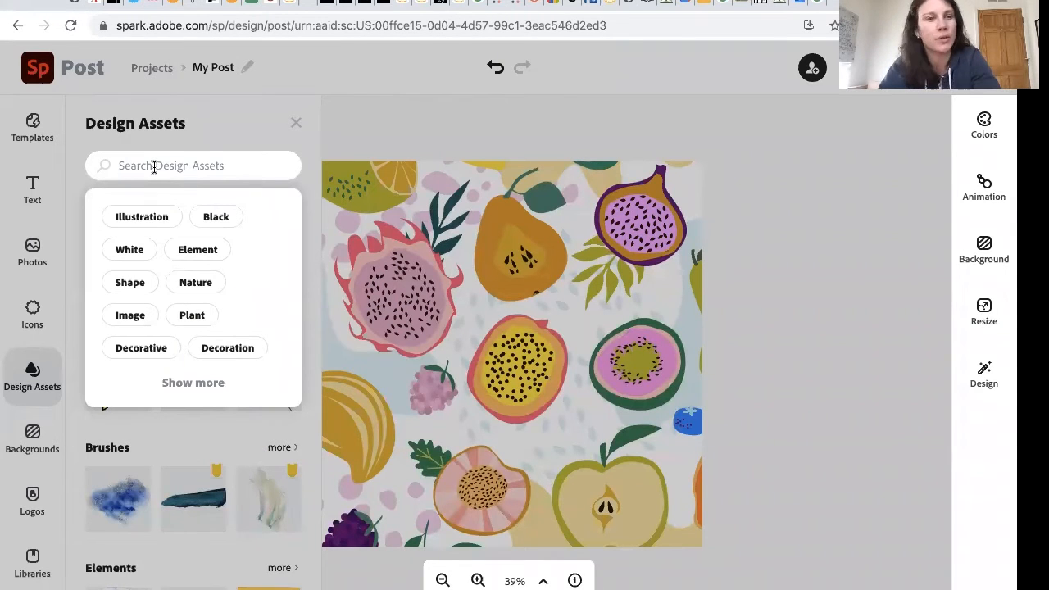
type("rectangle")
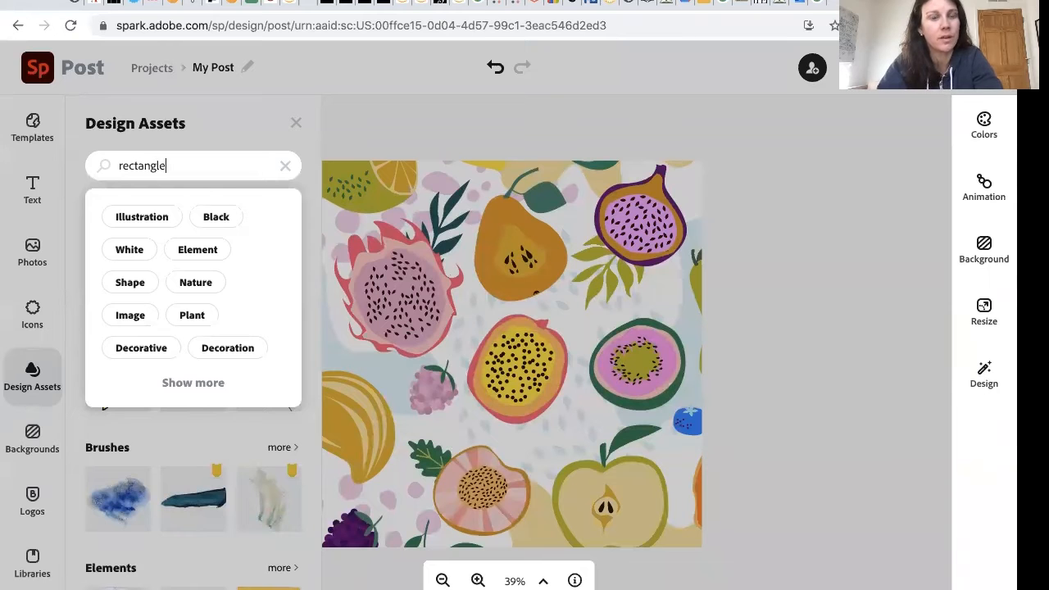
key("Return")
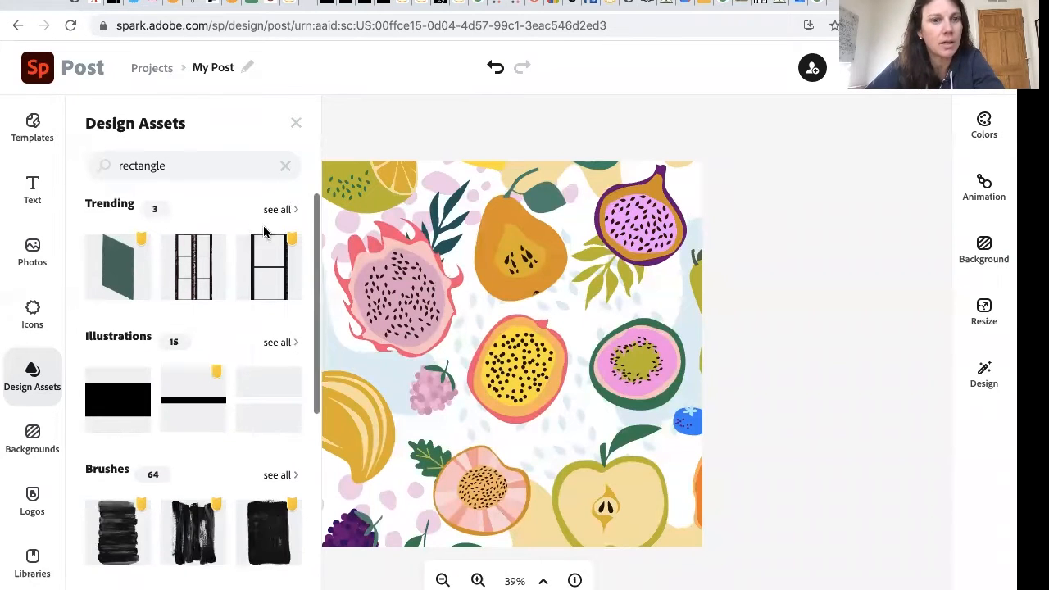
Add the blue watercolor speech bubble with the centred tail from the full list of rectangle elements to the design
scroll(274, 238, "down", 2)
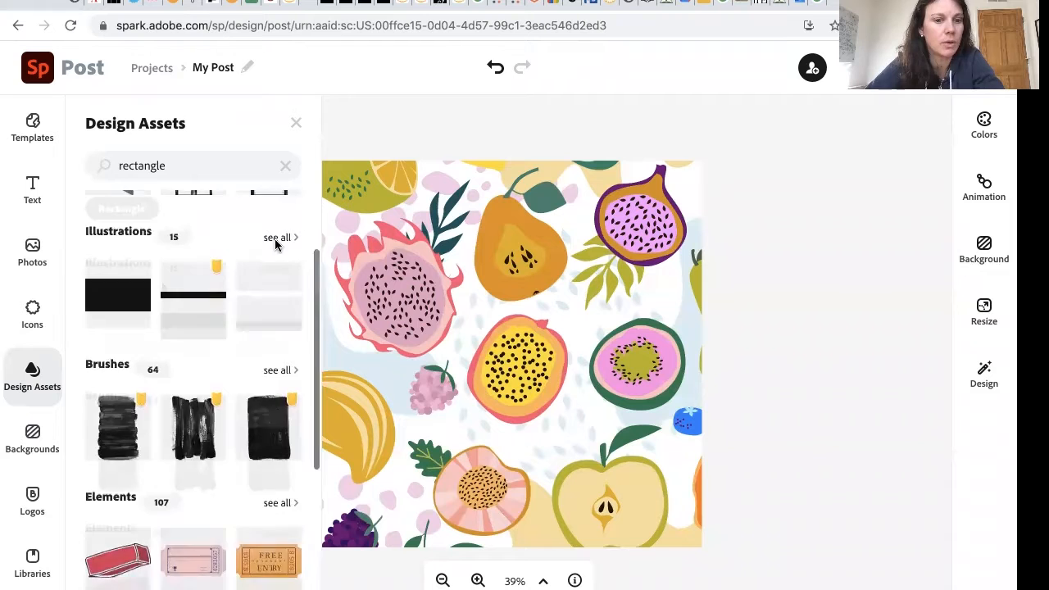
scroll(176, 410, "down", 2)
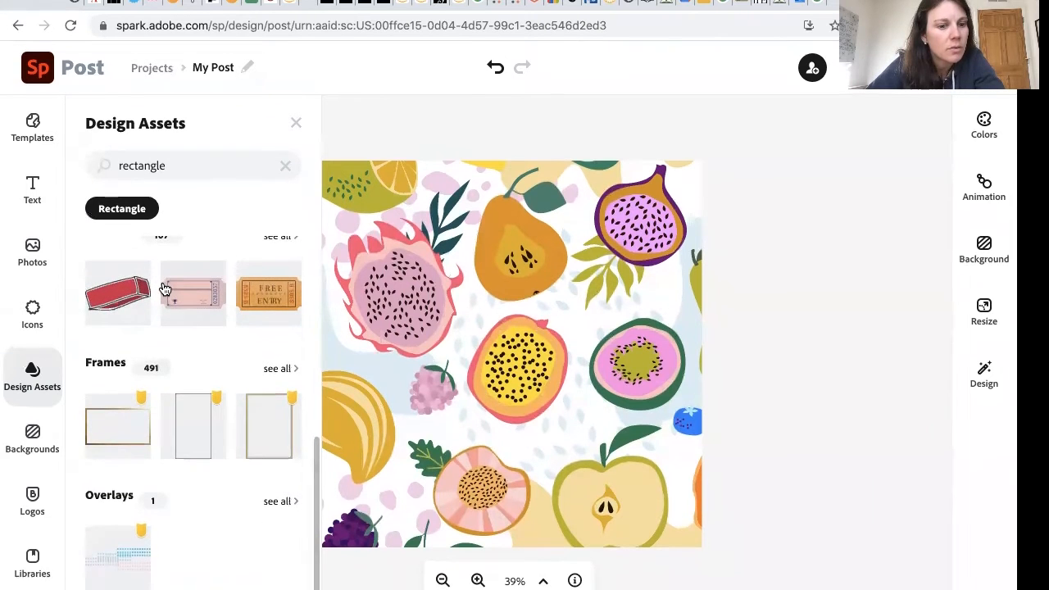
scroll(183, 524, "up", 1)
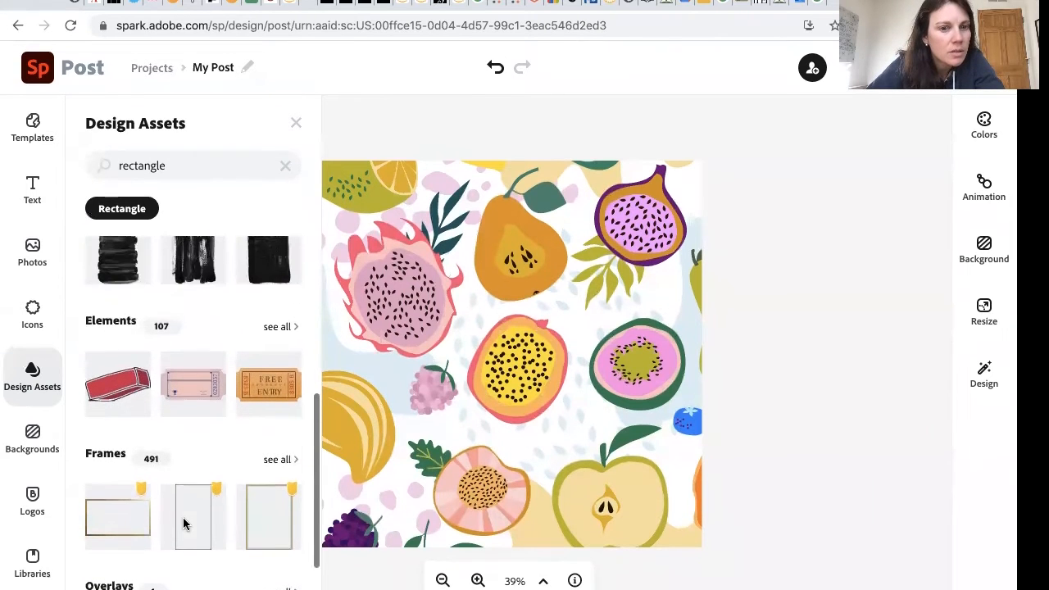
left_click(279, 326)
scroll(232, 321, "down", 10)
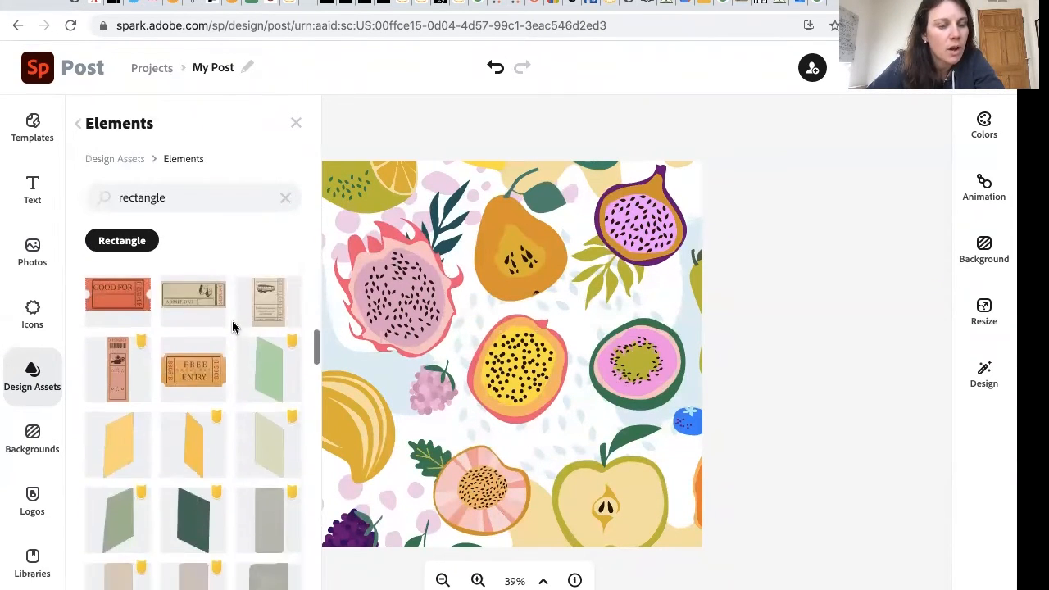
scroll(232, 326, "down", 4)
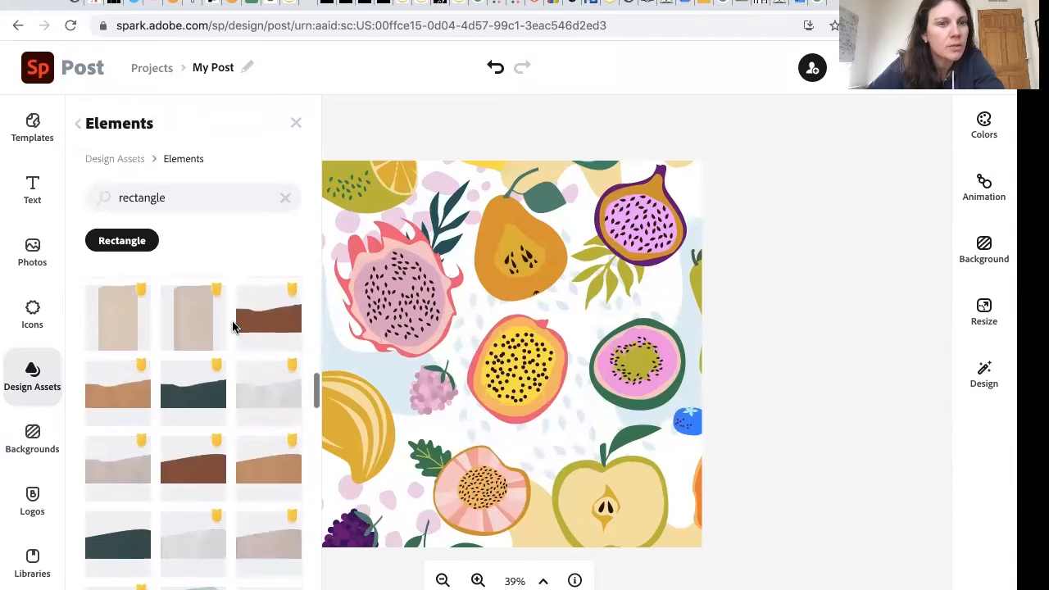
scroll(232, 326, "down", 1)
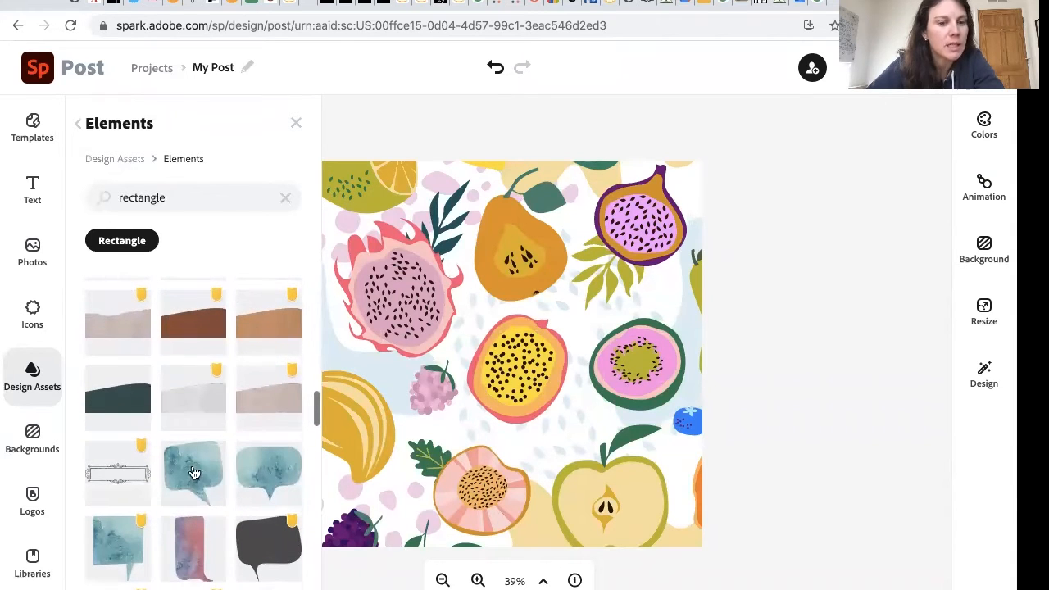
scroll(191, 475, "down", 1)
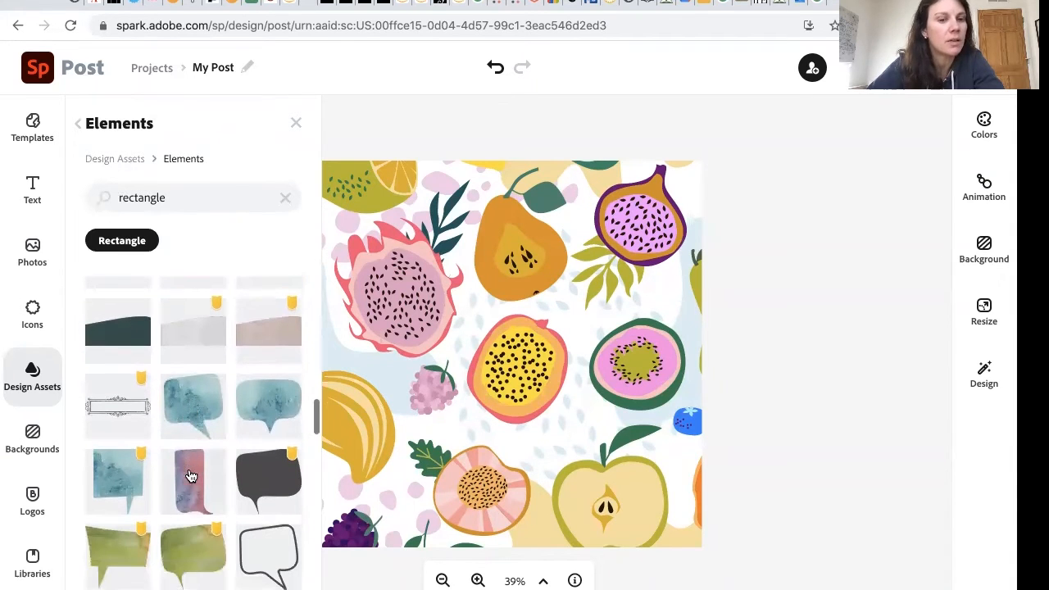
left_click(263, 413)
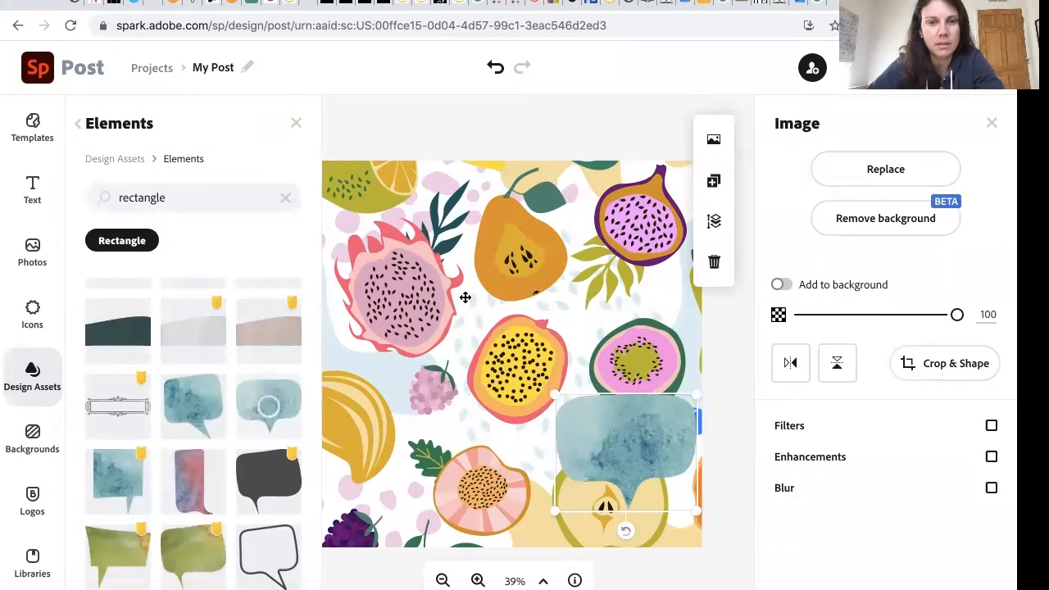
Enlarge the blue speech bubble to nearly the canvas width and centre it over the fruit pattern, then close the elements list
left_click_drag(464, 298, 435, 271)
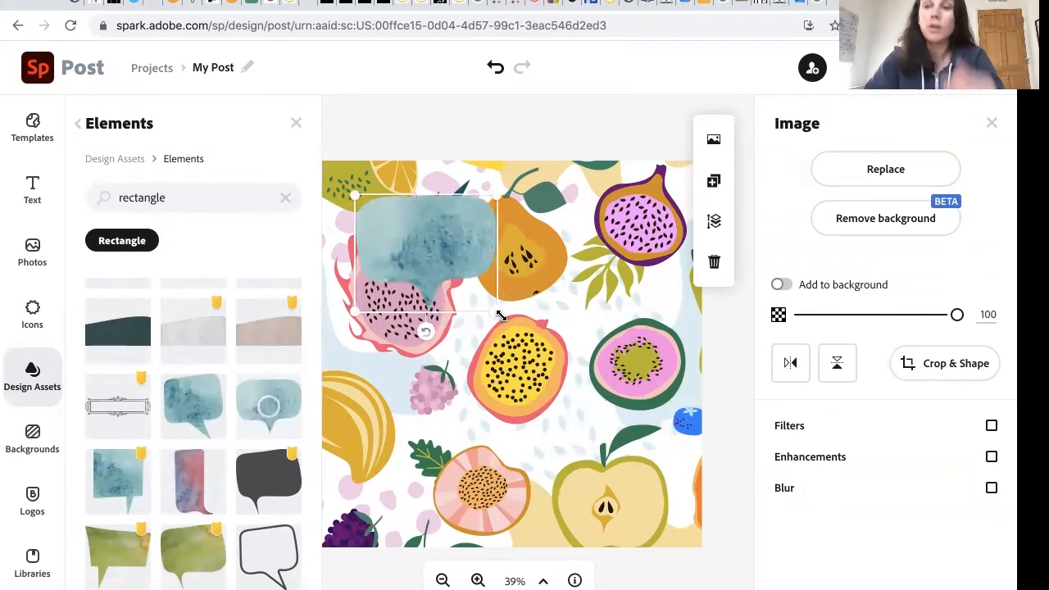
left_click_drag(500, 315, 690, 531)
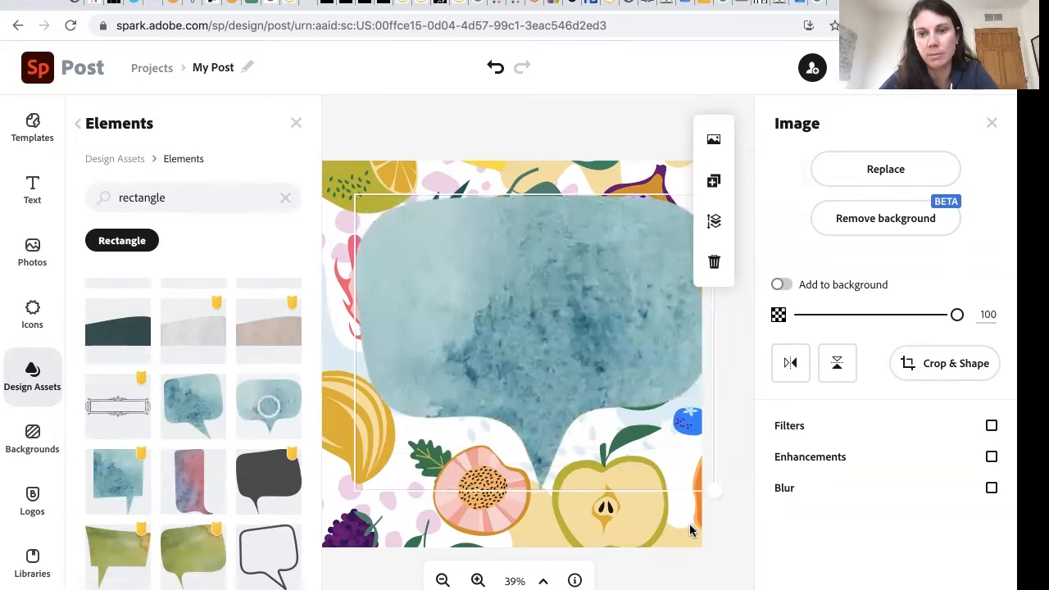
left_click_drag(585, 368, 565, 398)
left_click_drag(557, 315, 557, 294)
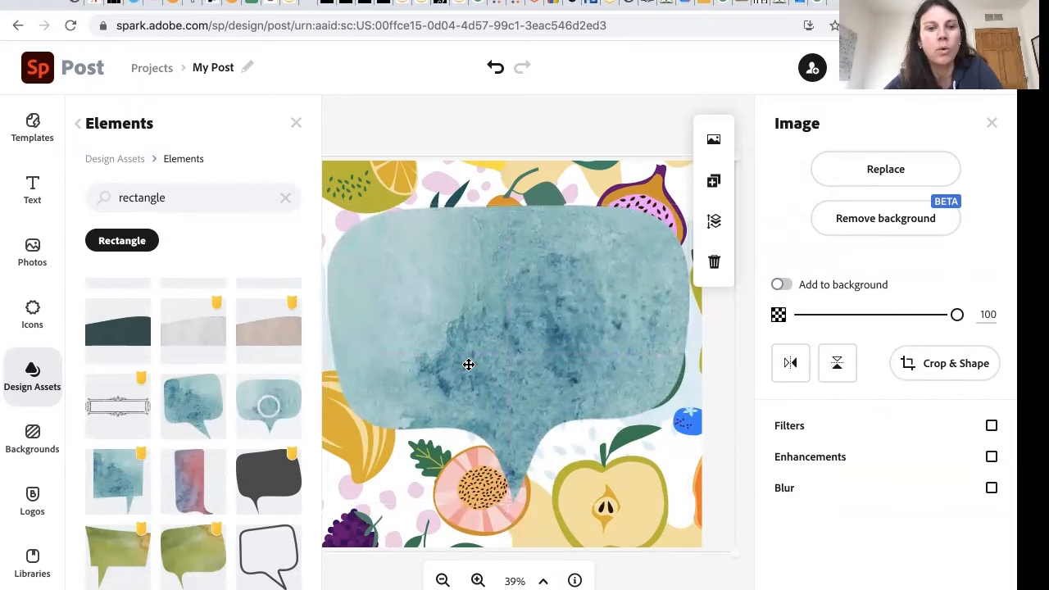
left_click(294, 123)
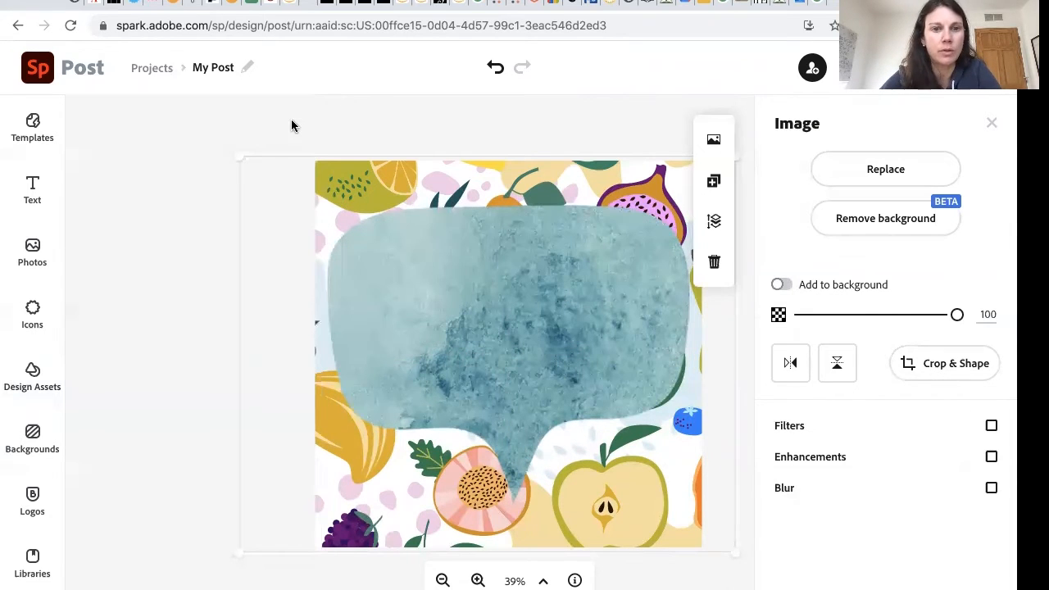
Try the Grayscale, Darken, Contrast and Matte filters on the speech bubble and settle on Lighten
left_click(524, 327)
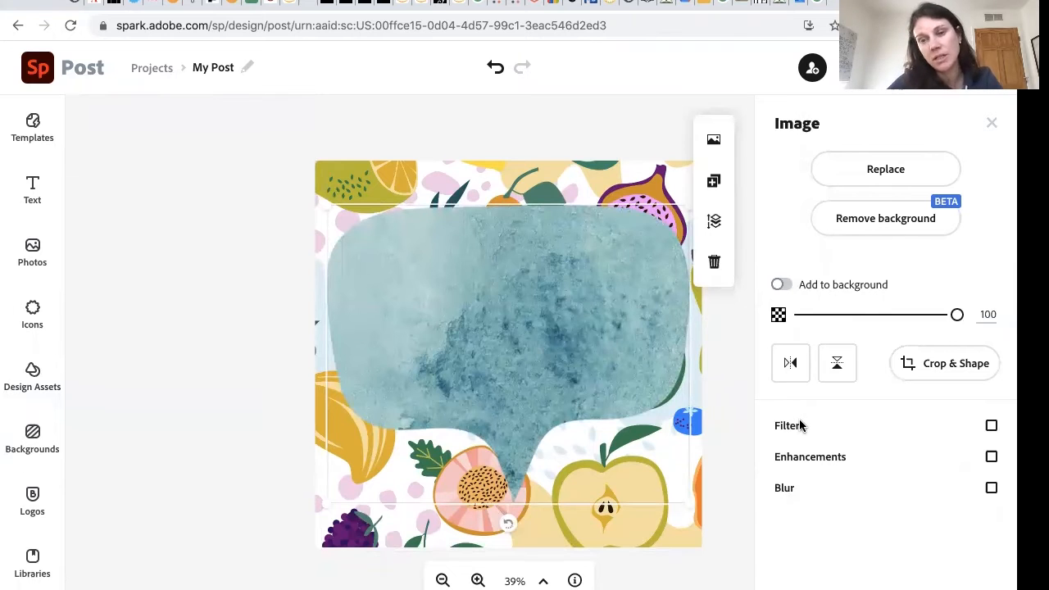
mouse_move(956, 315)
left_mouse_down()
mouse_move(897, 316)
mouse_move(975, 324)
left_mouse_up()
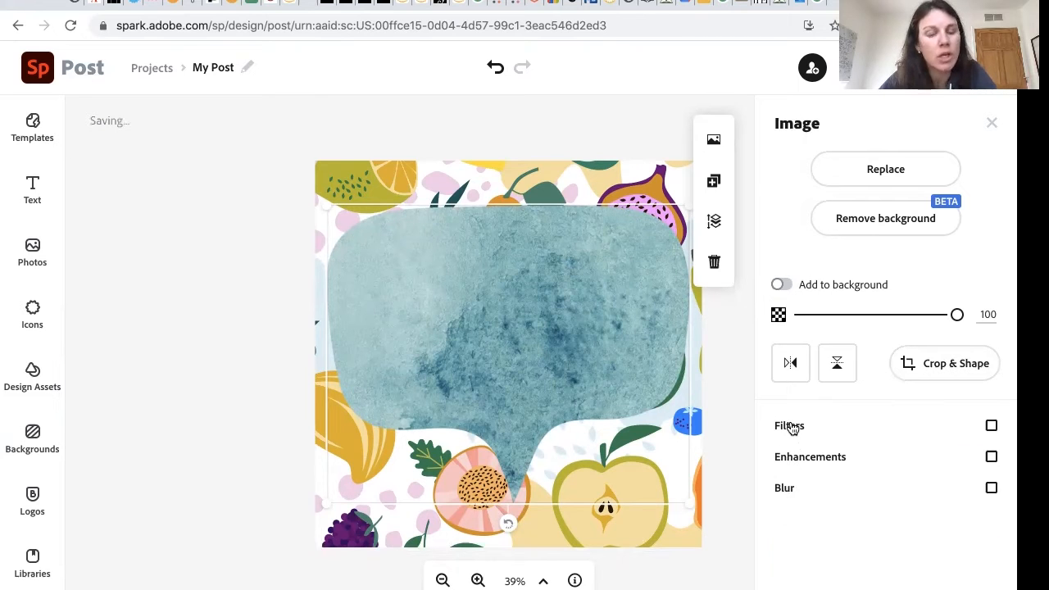
left_click(791, 427)
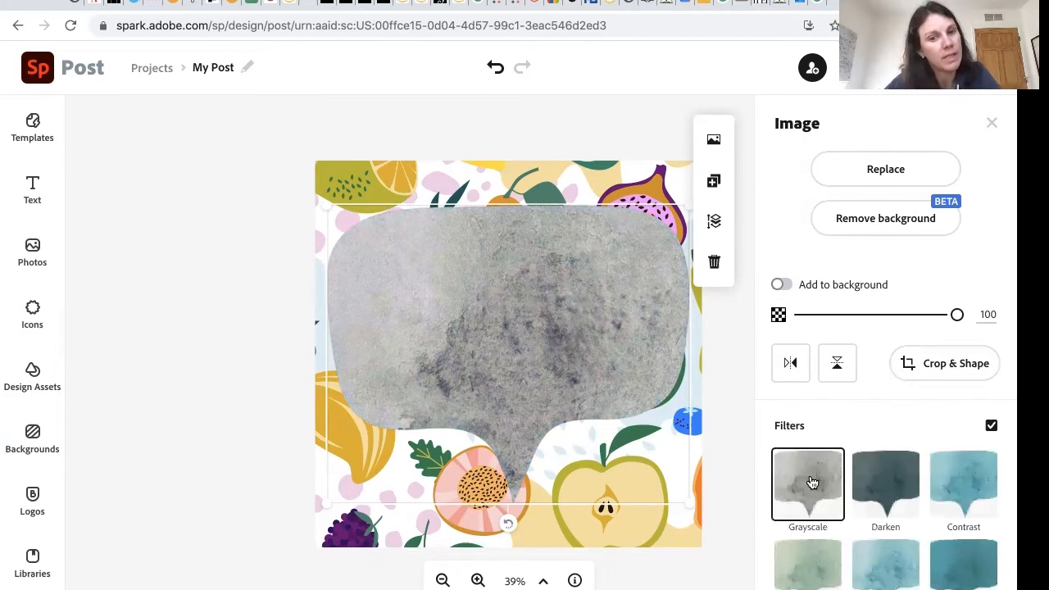
left_click(885, 482)
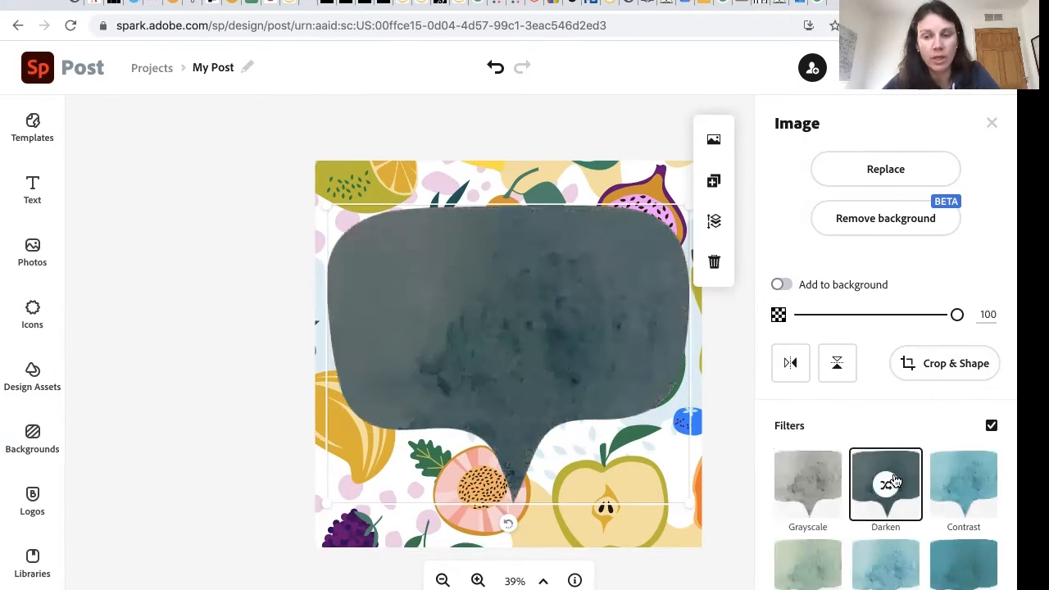
left_click(970, 481)
scroll(943, 459, "down", 2)
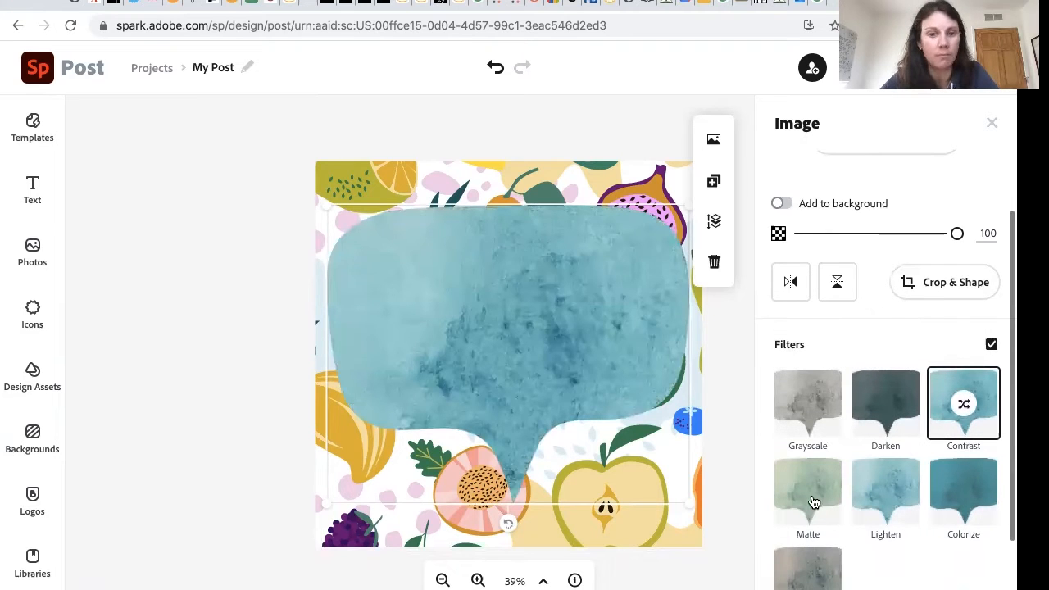
left_click(814, 502)
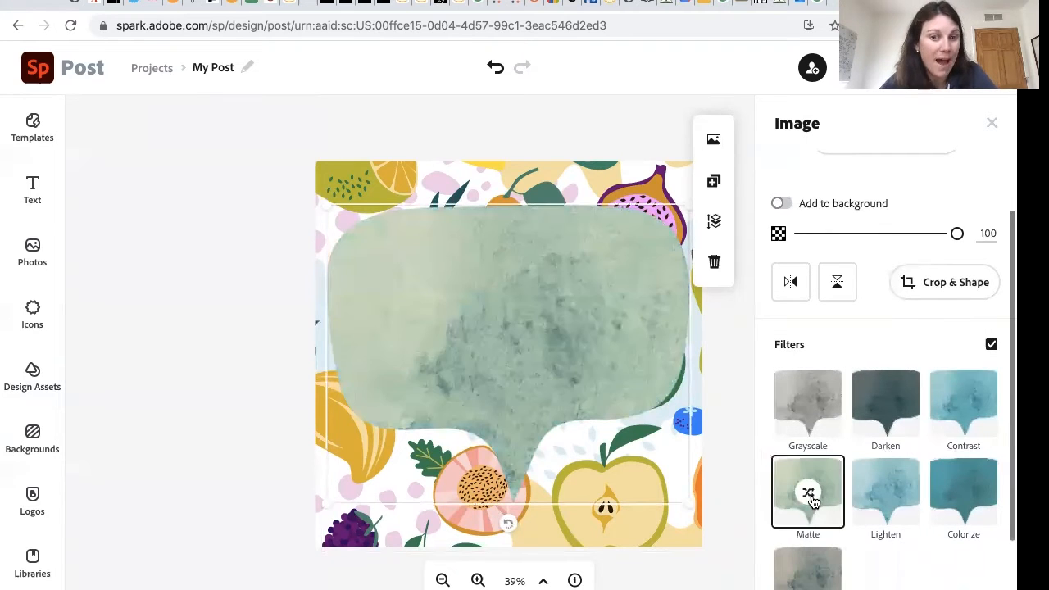
left_click(883, 487)
scroll(885, 479, "down", 2)
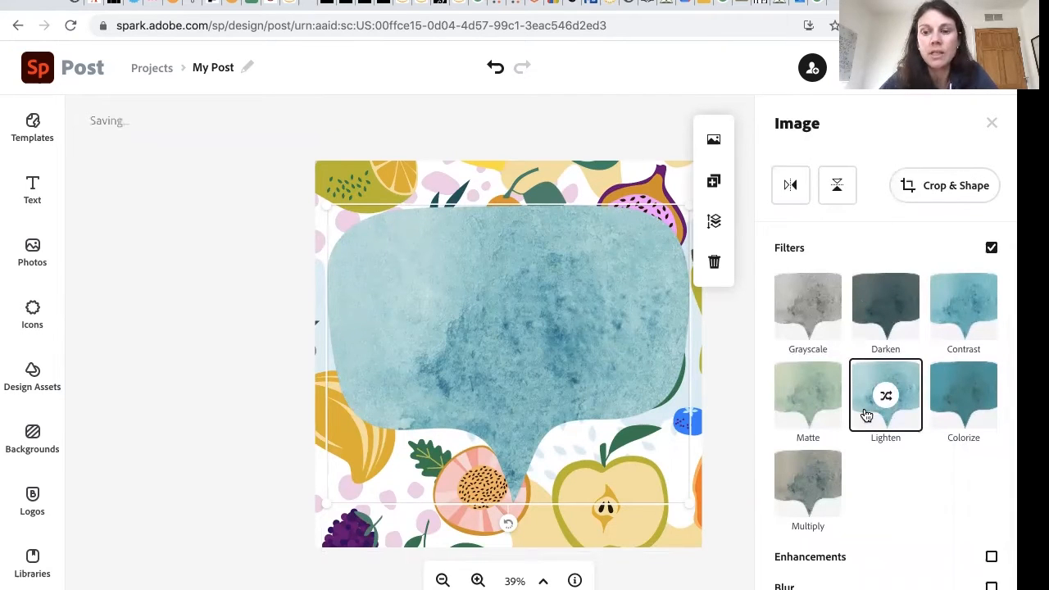
Enable enhancements for the speech bubble, set its contrast to -2 and deselect it
left_click(820, 558)
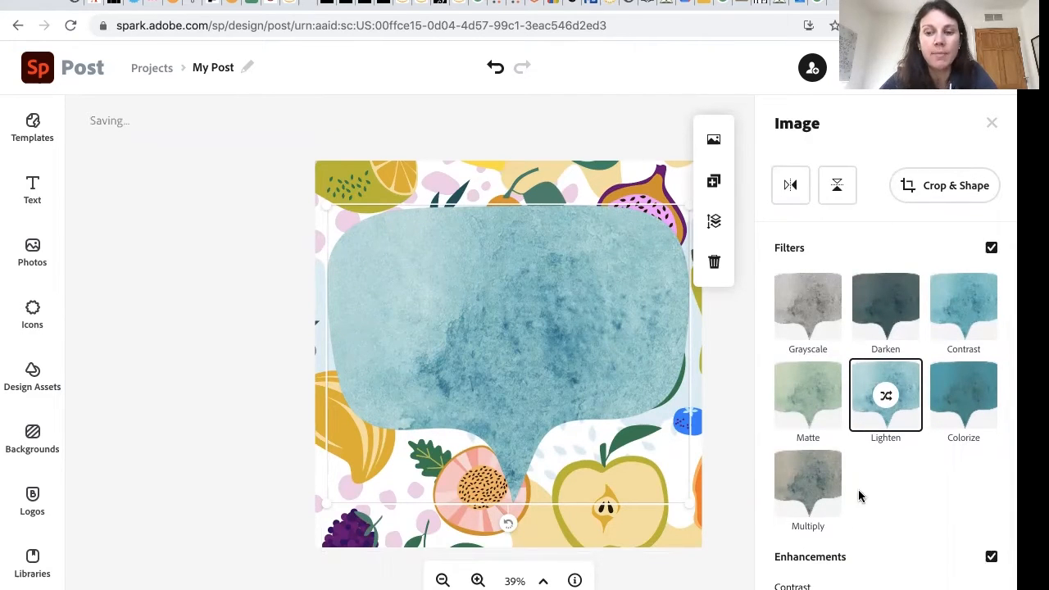
scroll(865, 488, "down", 3)
mouse_move(869, 429)
left_mouse_down()
mouse_move(920, 435)
mouse_move(866, 438)
left_mouse_up()
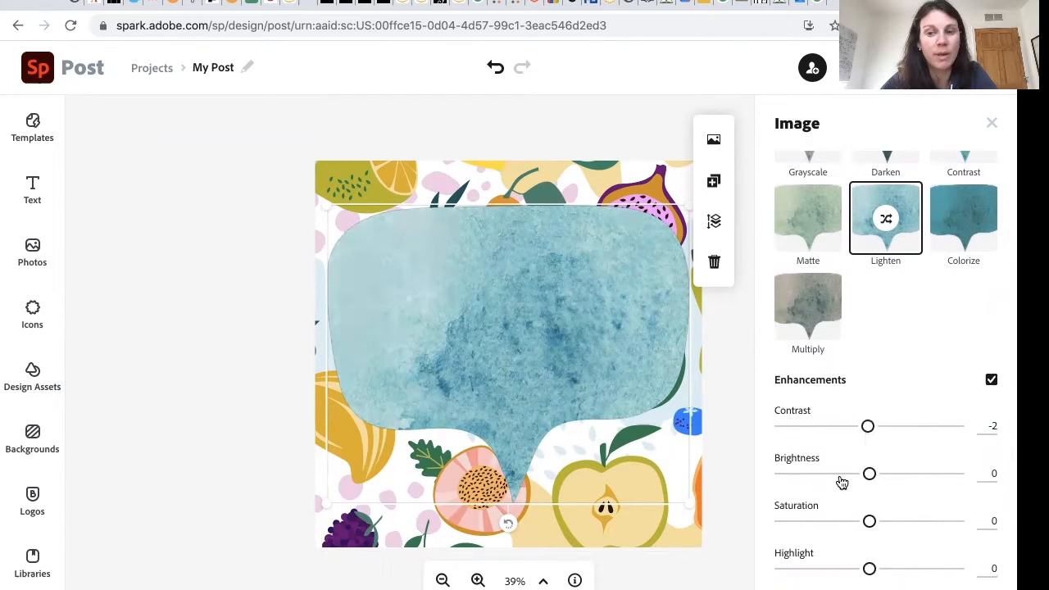
scroll(819, 486, "down", 1)
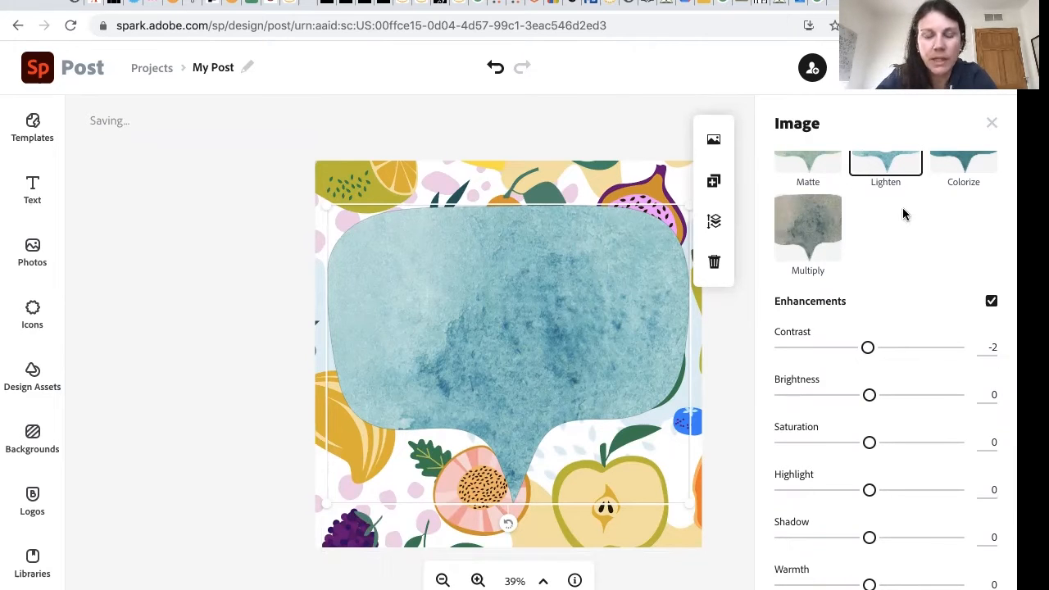
scroll(903, 208, "up", 5)
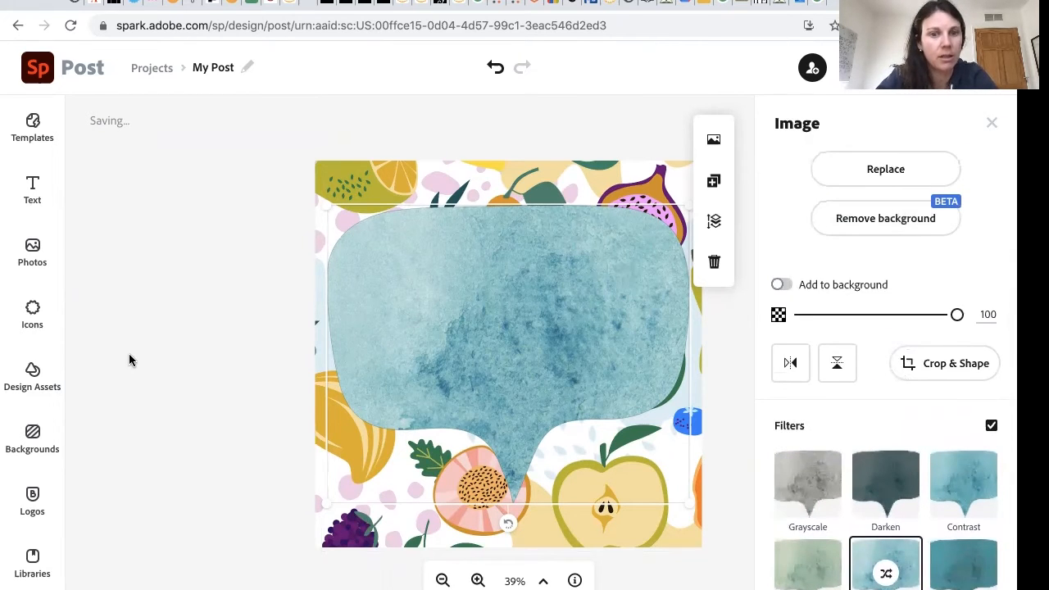
left_click(128, 354)
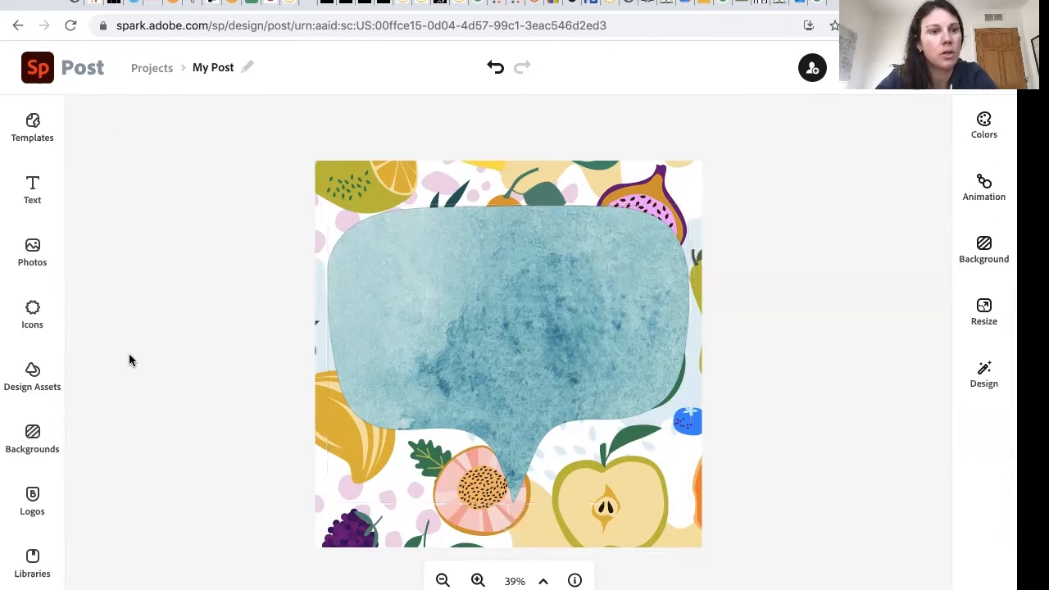
Add the "Everything will be okay" text template and place it in the upper middle of the speech bubble
left_click(30, 200)
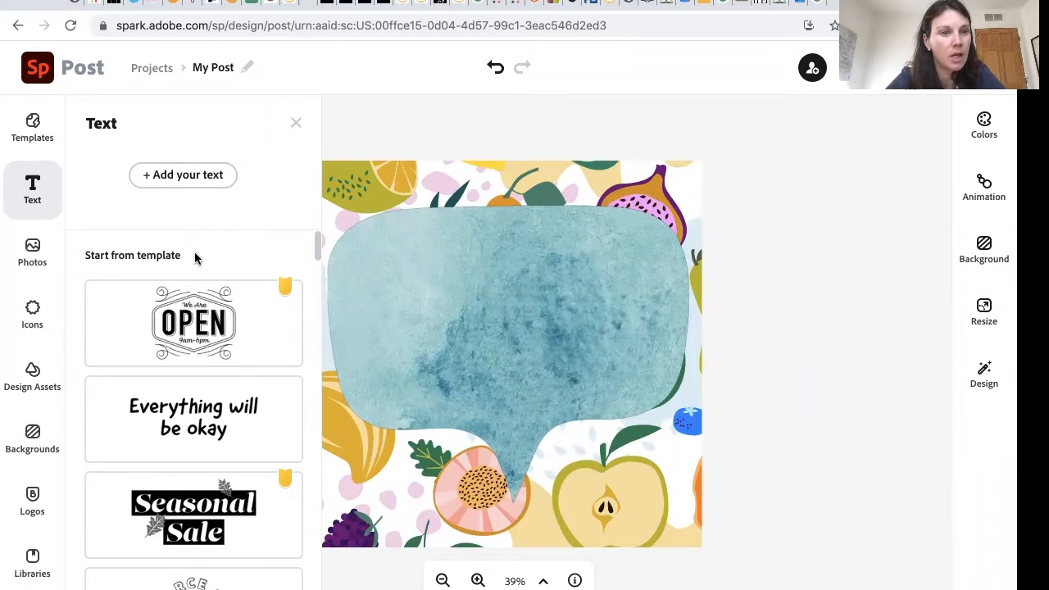
left_click(199, 430)
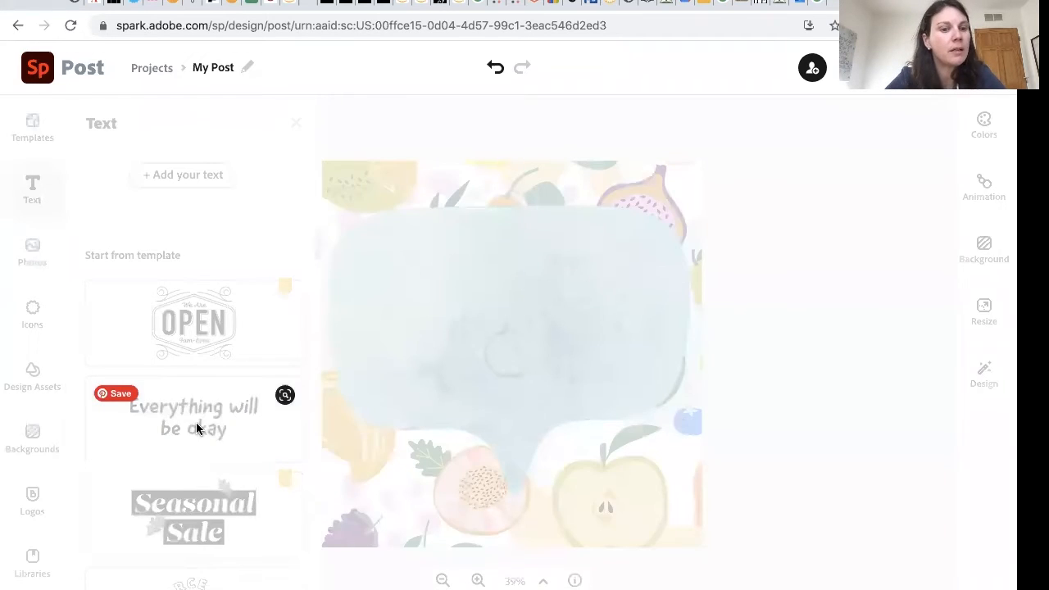
left_click_drag(558, 498, 555, 284)
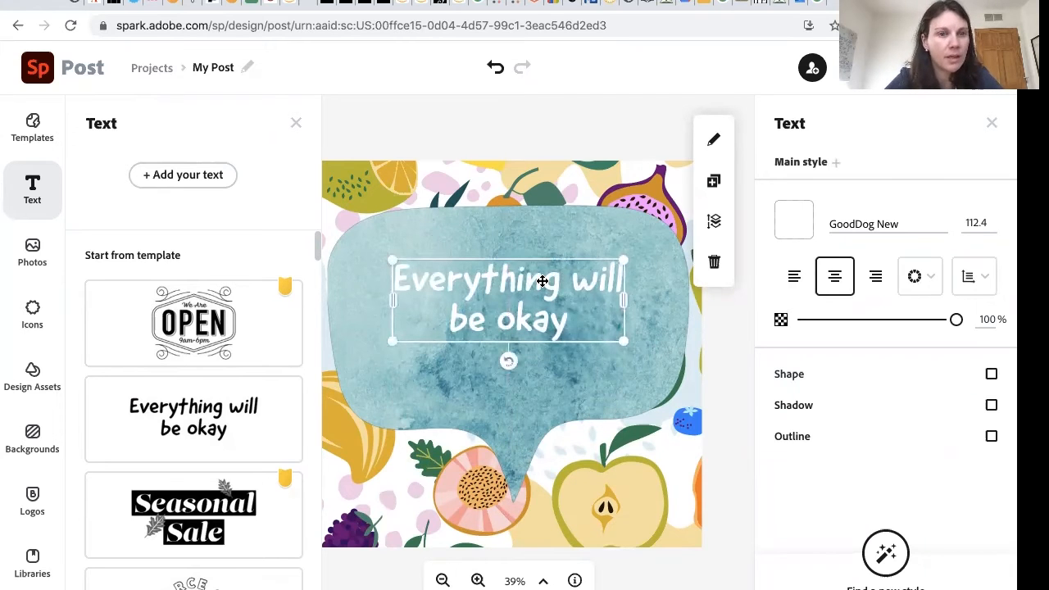
Replace the text with "I've encountered many, many fellow students,...who actually are afraid to speak up about their food insecurity because of the stigma..."
double_click(543, 281)
triple_click(455, 277)
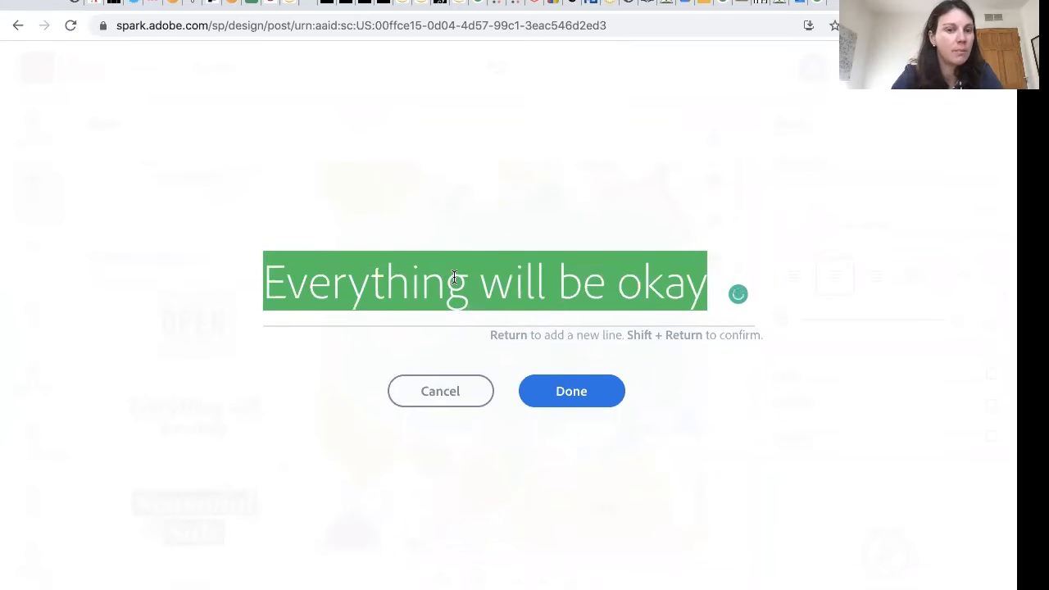
type("I've enco")
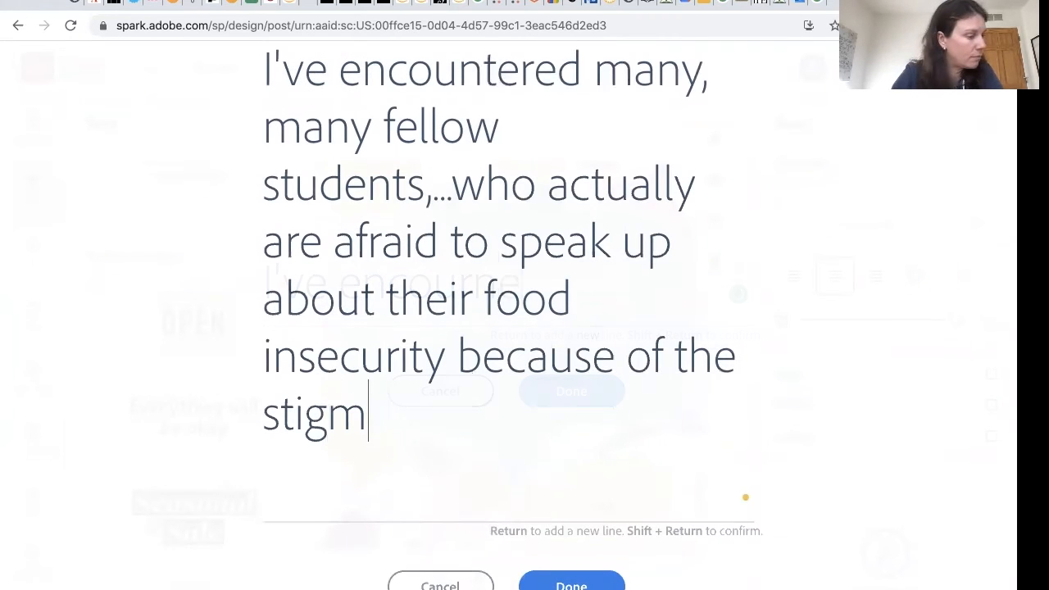
type("a")
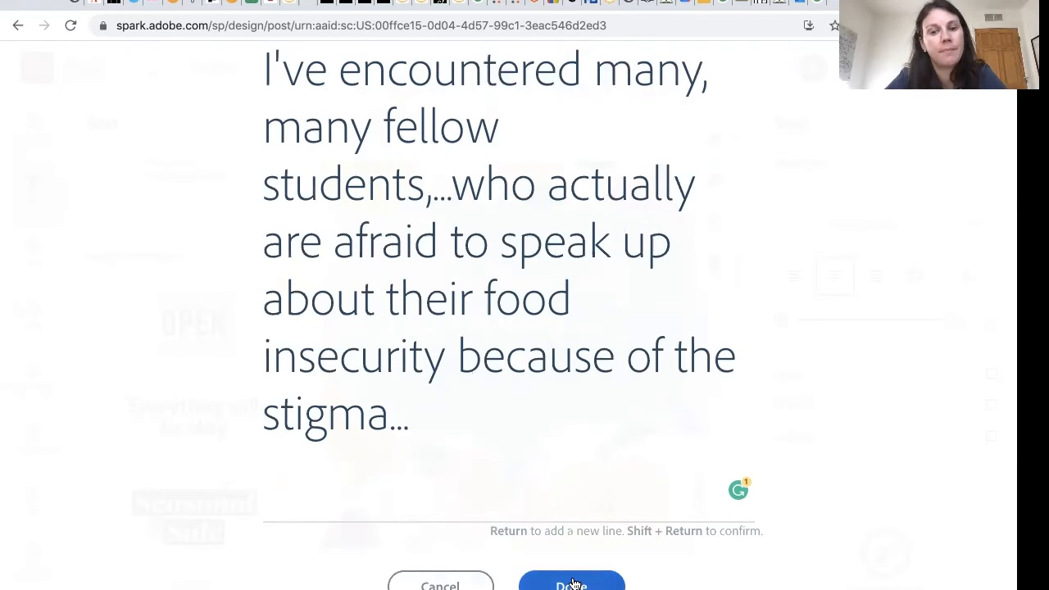
left_click(572, 584)
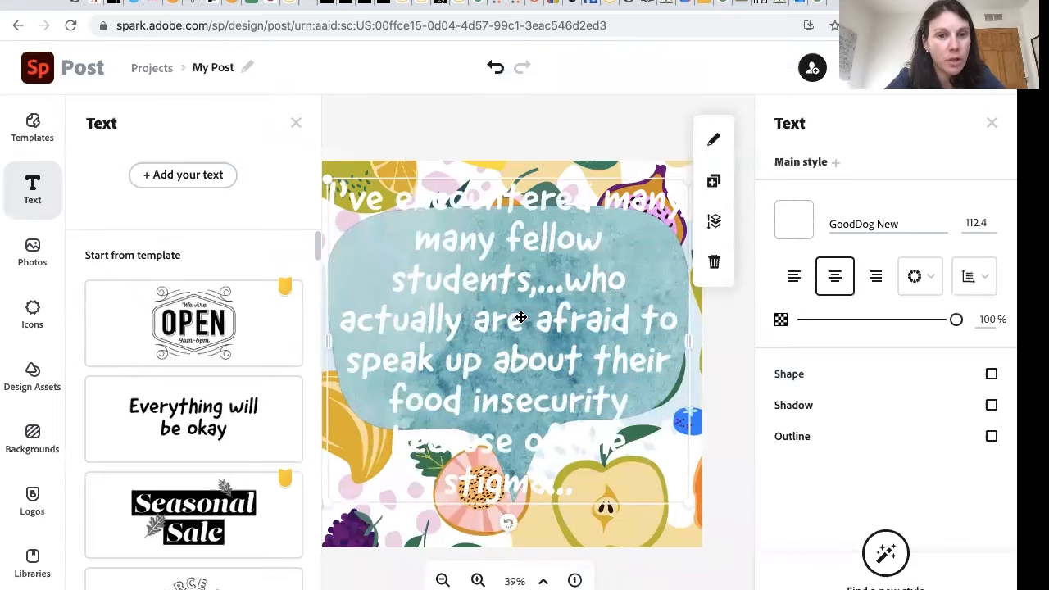
Narrow the quote's text box, scale the text down to a size of about 82, and fit it inside the speech bubble
left_click_drag(686, 339, 601, 340)
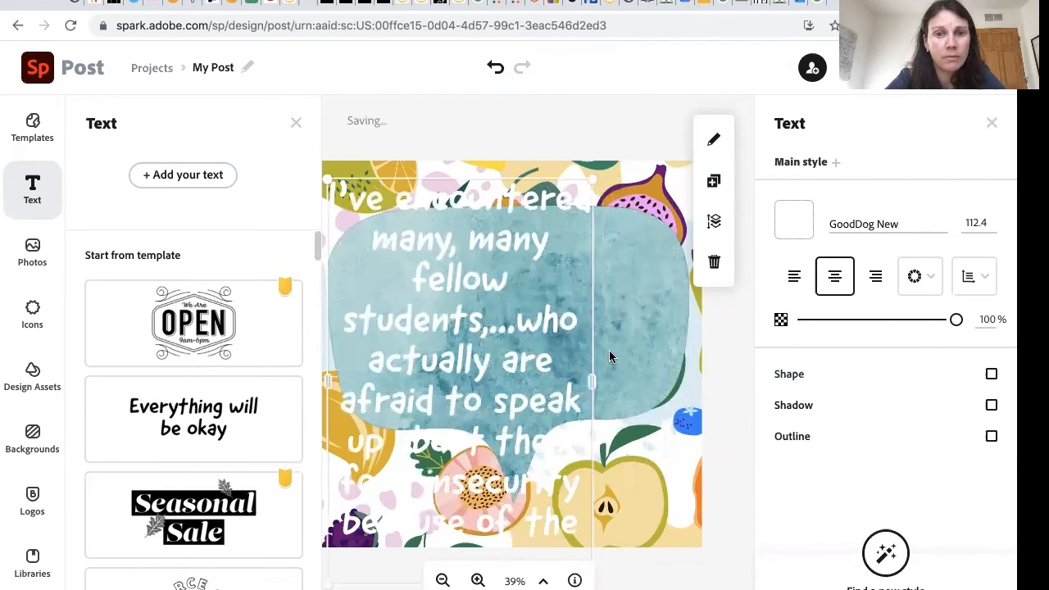
left_click_drag(590, 176, 557, 449)
left_click_drag(500, 419, 548, 301)
left_click_drag(583, 225, 661, 243)
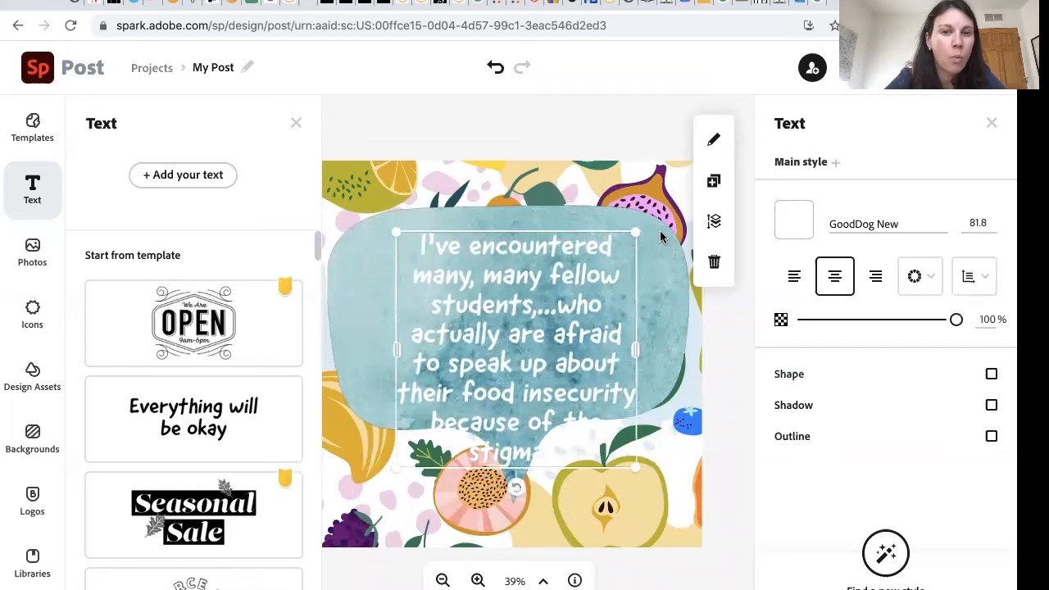
left_click_drag(396, 351, 351, 350)
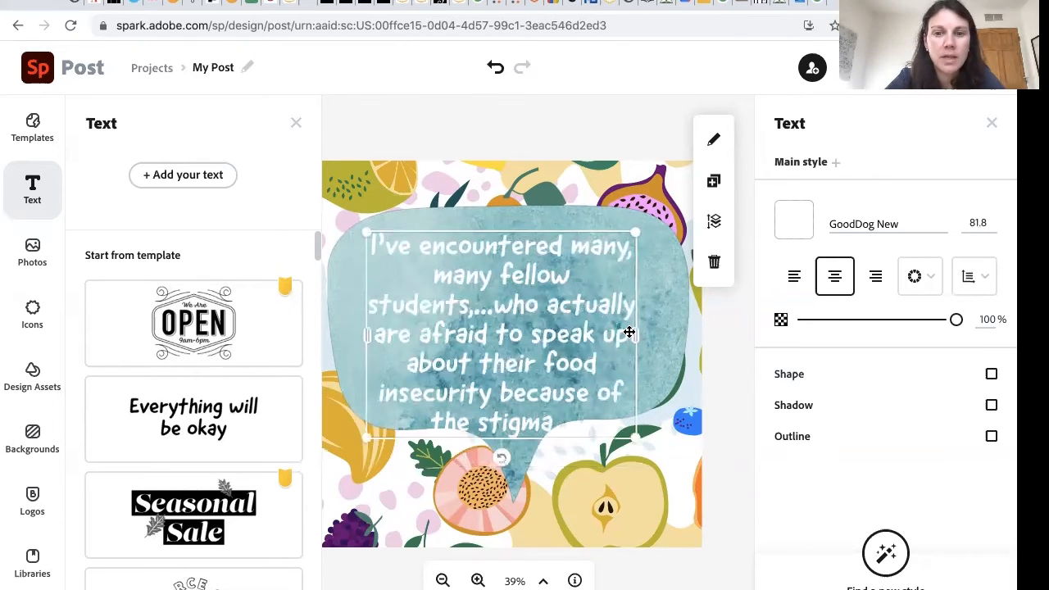
left_click_drag(639, 332, 666, 331)
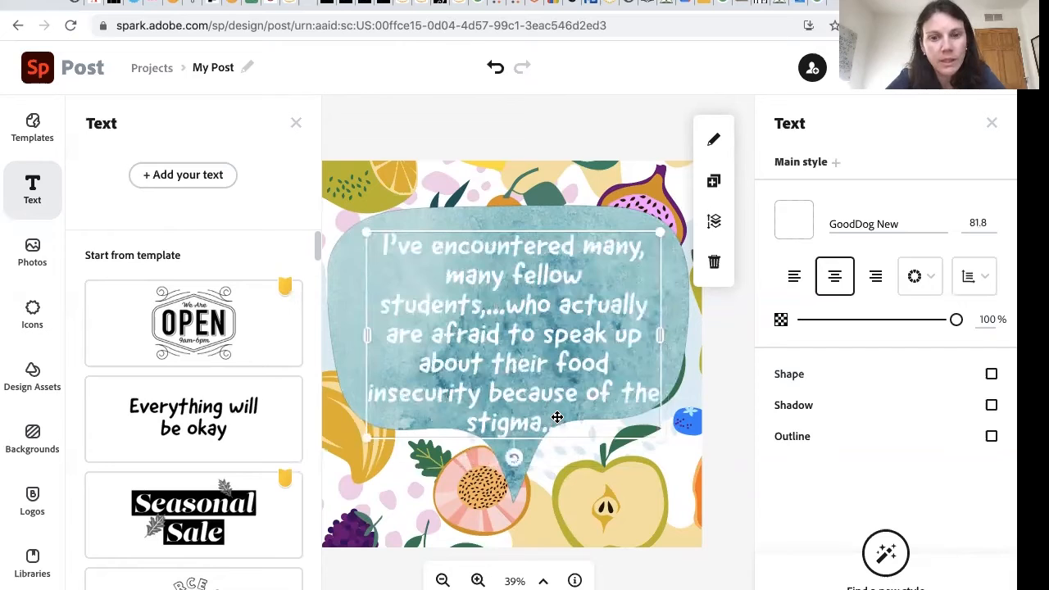
left_click(524, 424)
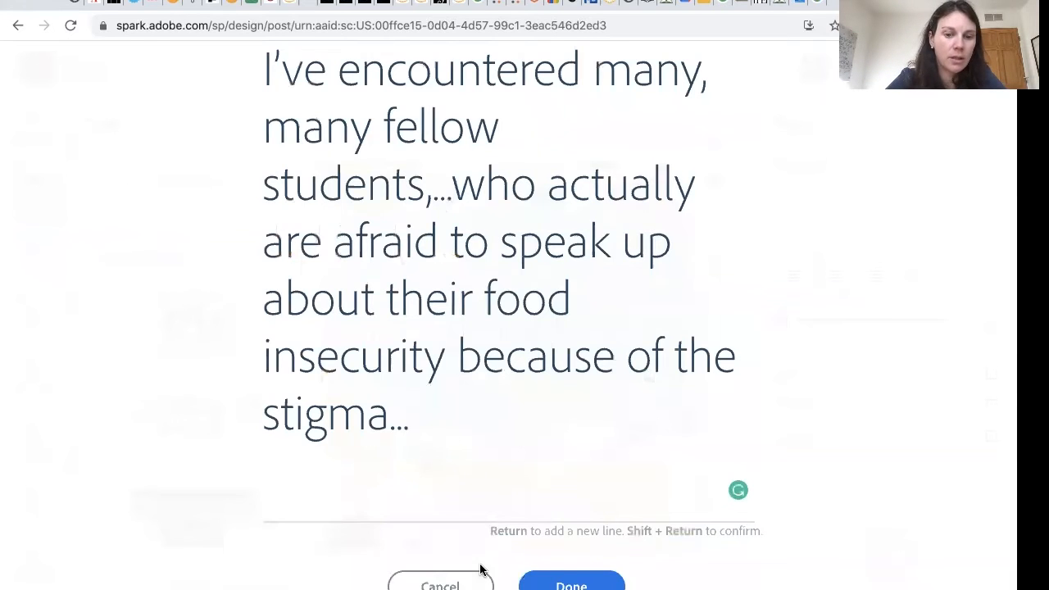
left_click(440, 581)
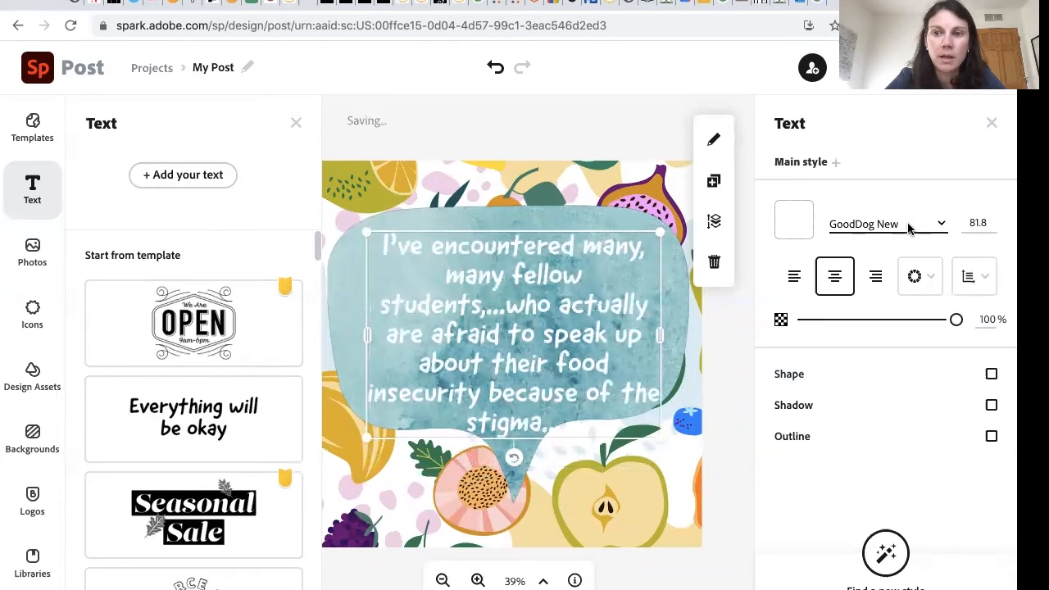
Change the quote's font to Local Brewery Four and widen its text box on both sides within the speech bubble
left_click(940, 227)
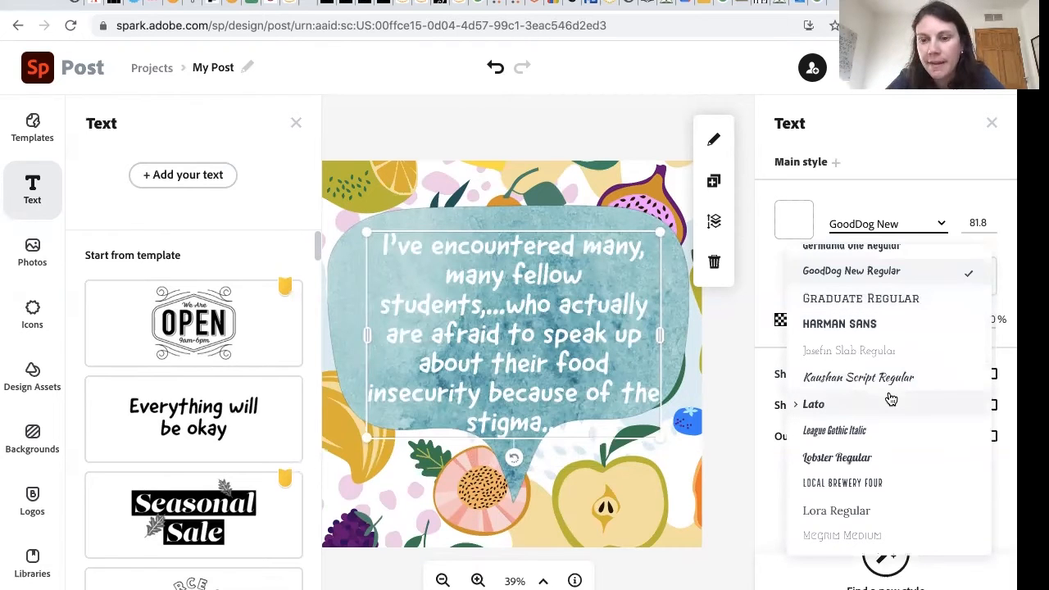
scroll(891, 399, "down", 1)
left_click(854, 443)
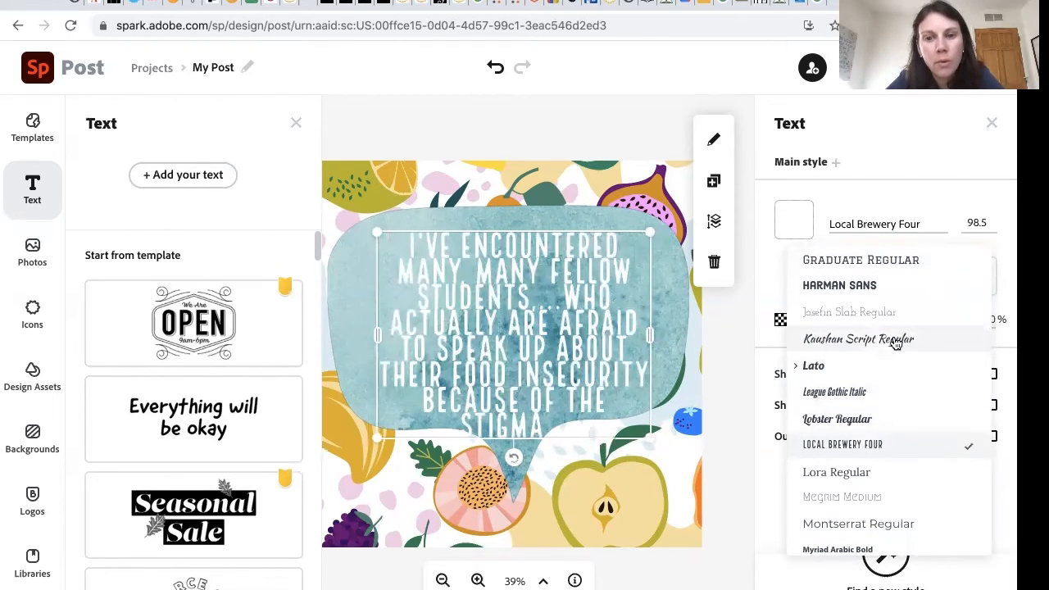
left_click_drag(649, 338, 676, 337)
mouse_move(378, 334)
left_mouse_down()
mouse_move(335, 332)
mouse_move(360, 336)
left_mouse_up()
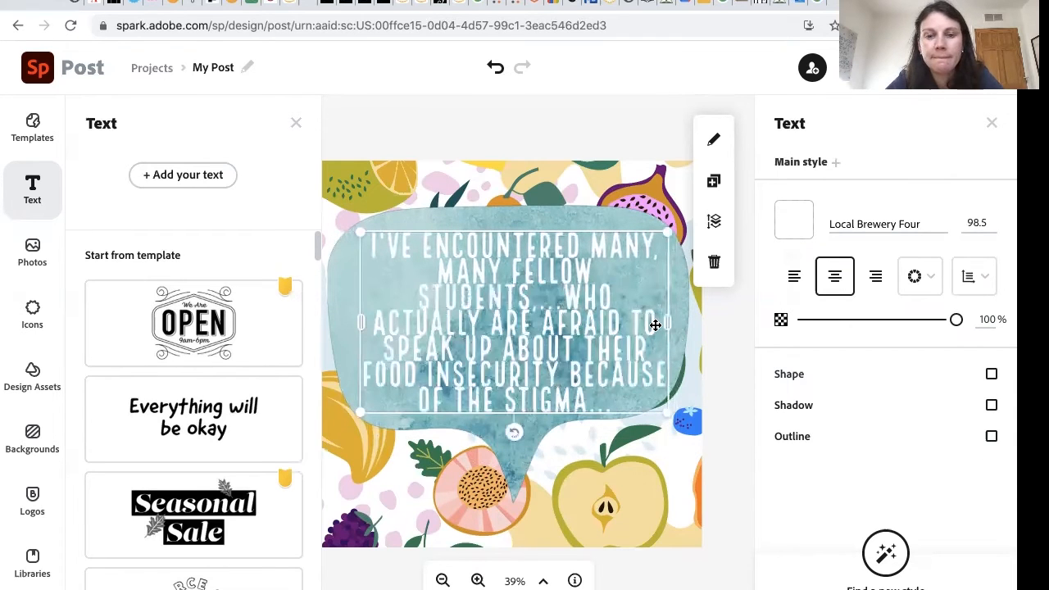
Set the quote's font size to 65
left_click(984, 225)
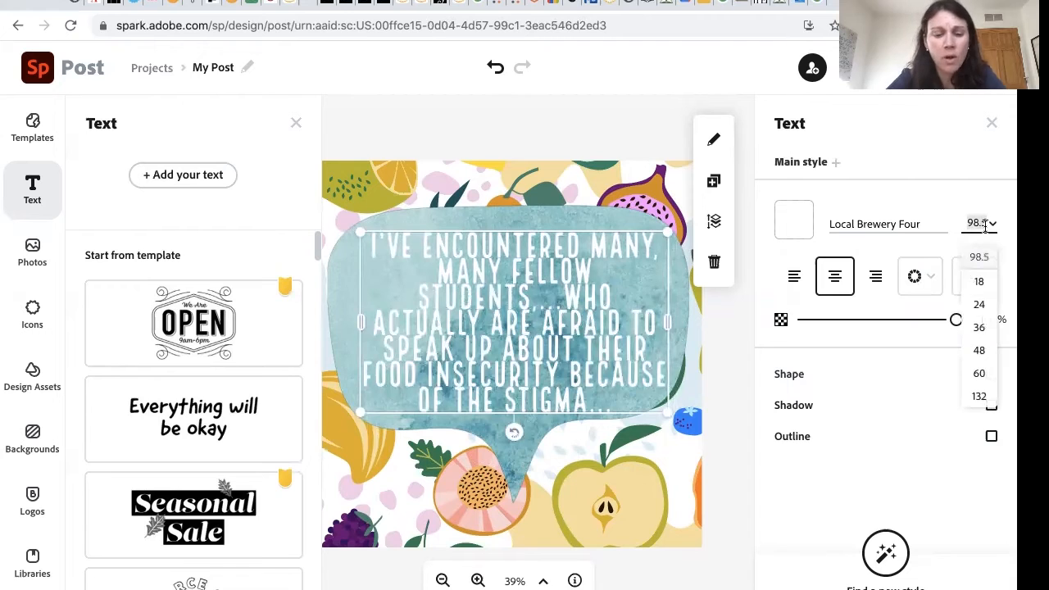
type("6")
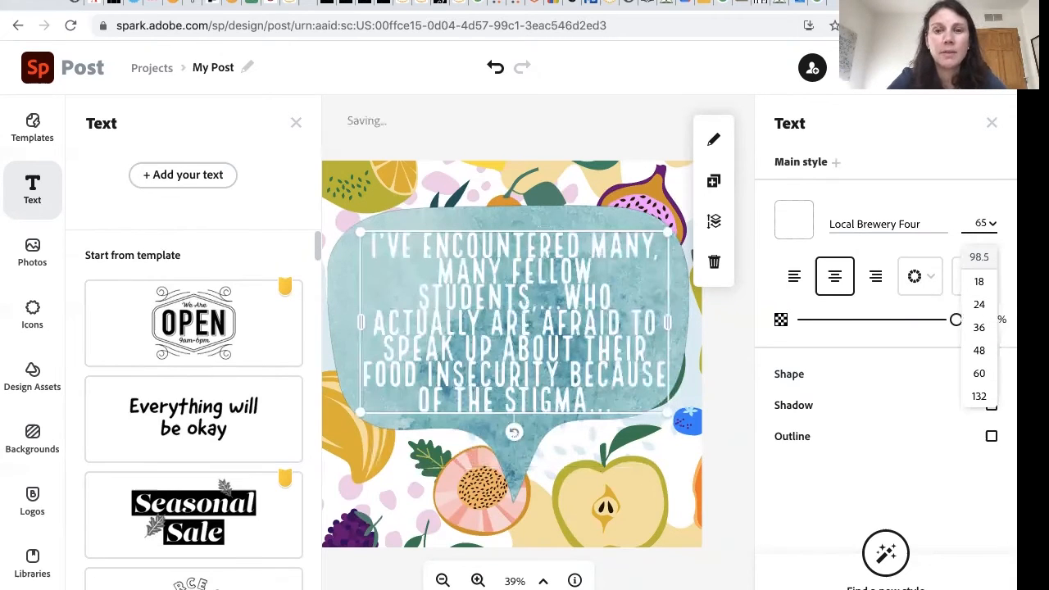
type("5")
key("Return")
Reshape the quote's text box and scale the text to a size of about 82 so it fills the speech bubble
left_click_drag(593, 324, 665, 326)
left_click_drag(435, 302, 386, 304)
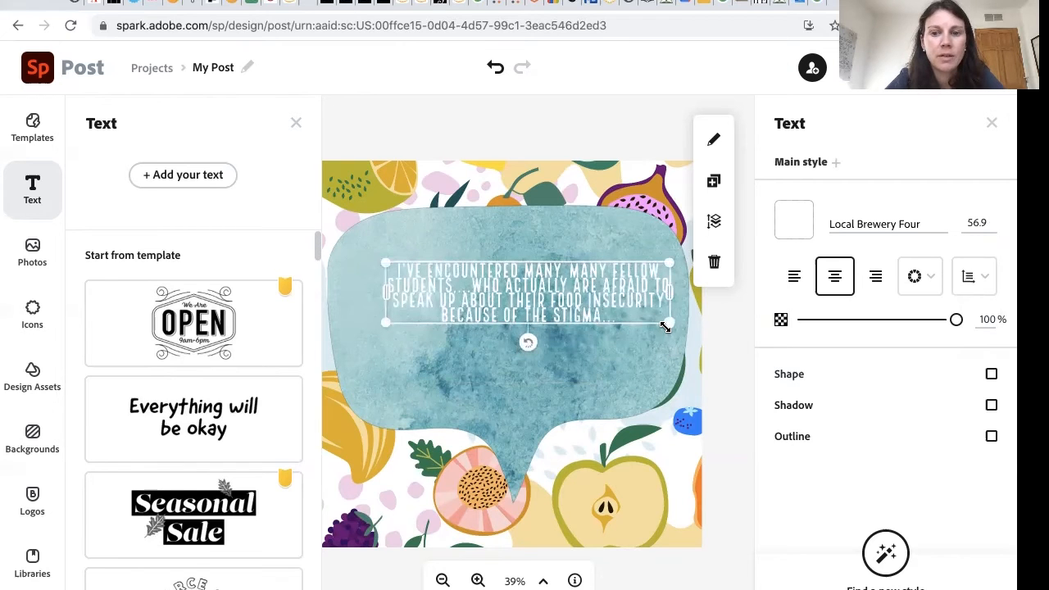
left_click_drag(667, 323, 550, 332)
left_click_drag(632, 333, 639, 328)
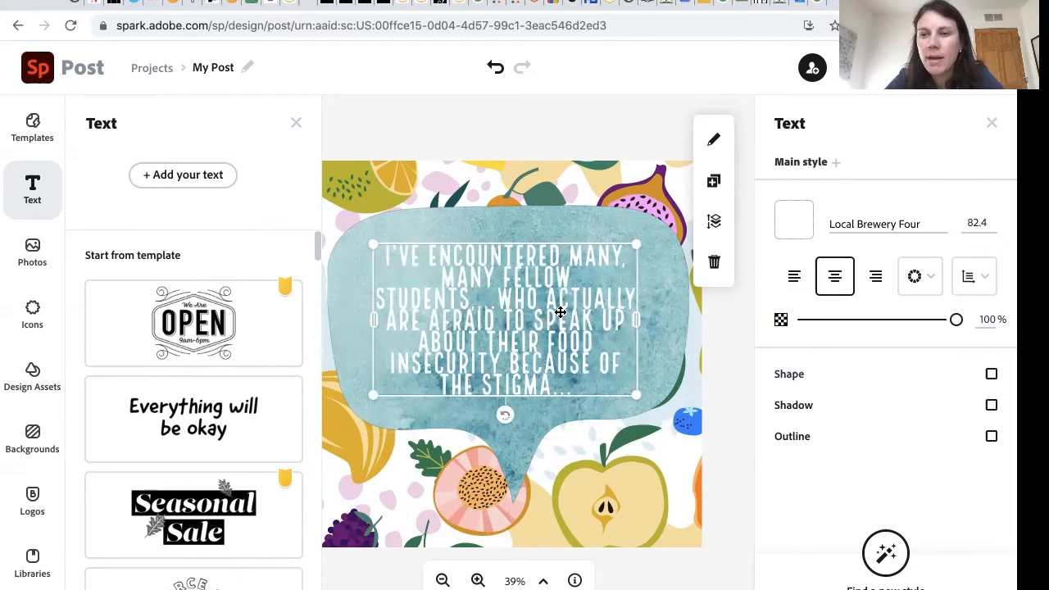
Try Lato in Black Italic, Regular and Light for the quote, and switch its font to Montserrat Regular
left_click(922, 224)
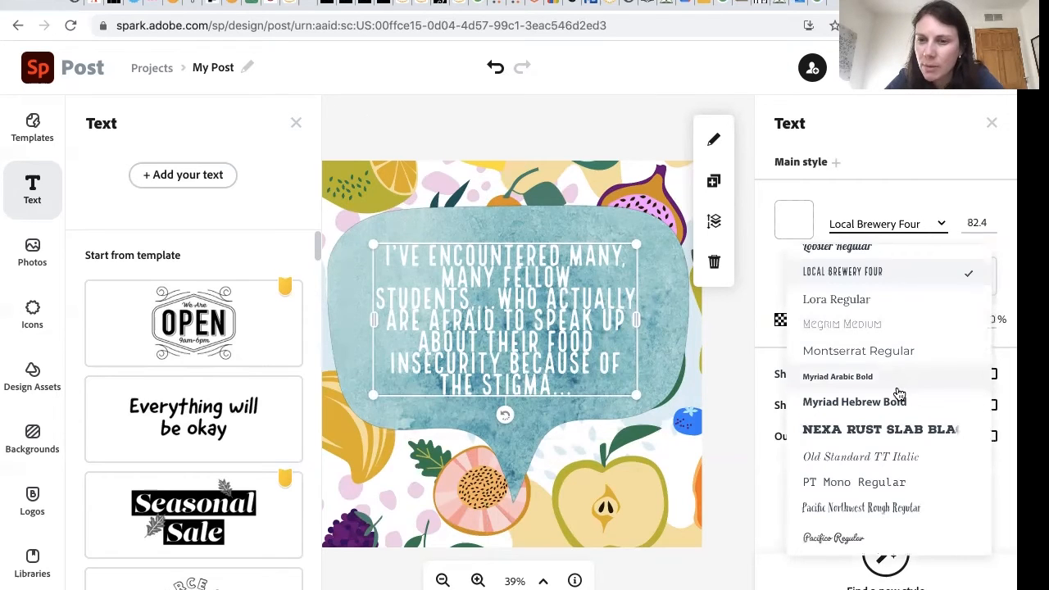
scroll(897, 390, "up", 4)
left_click(876, 364)
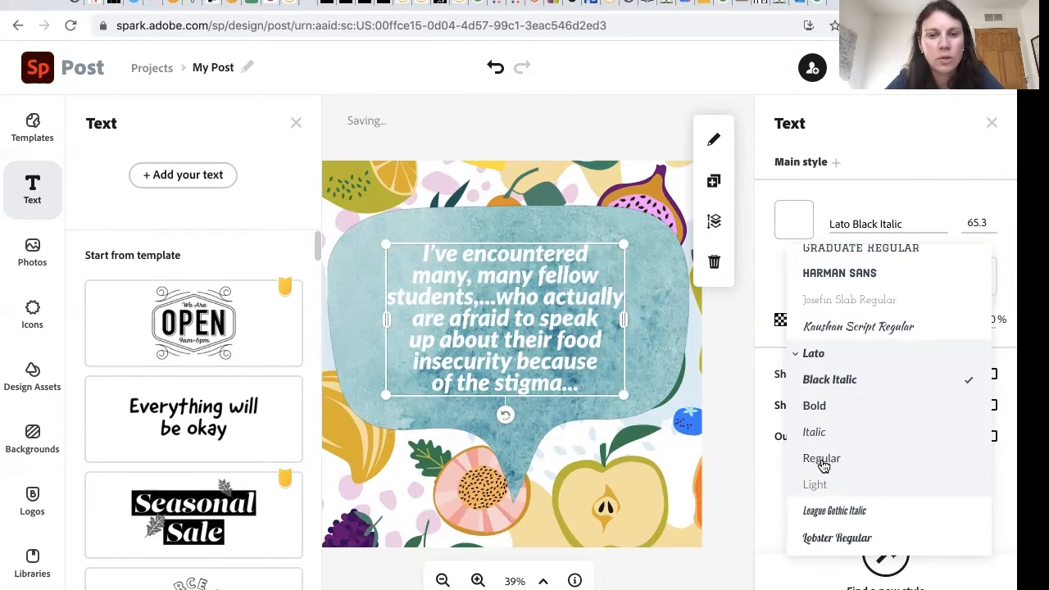
left_click(822, 458)
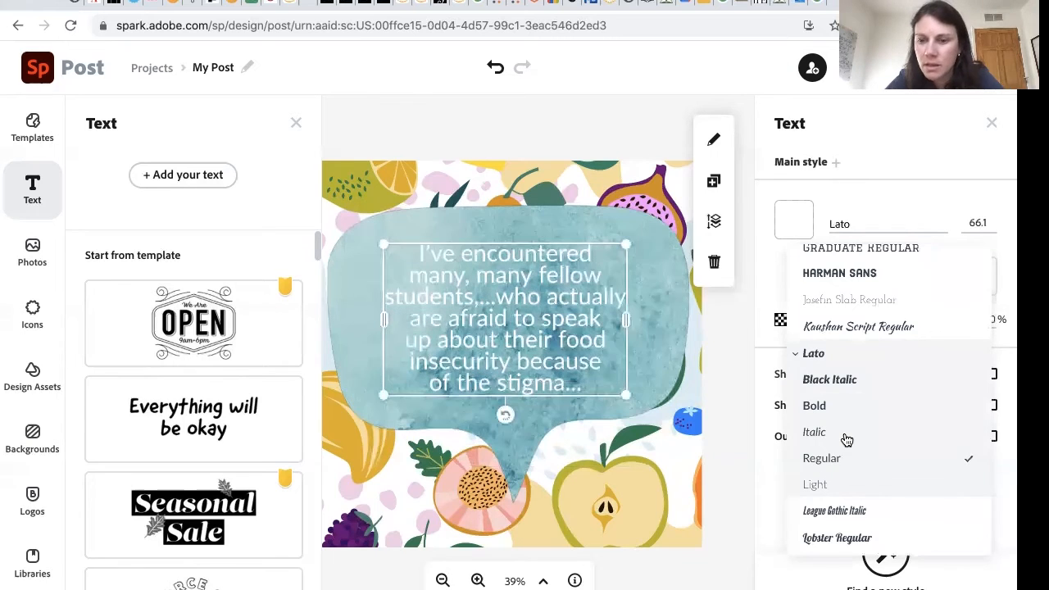
scroll(845, 447, "down", 1)
left_click(823, 460)
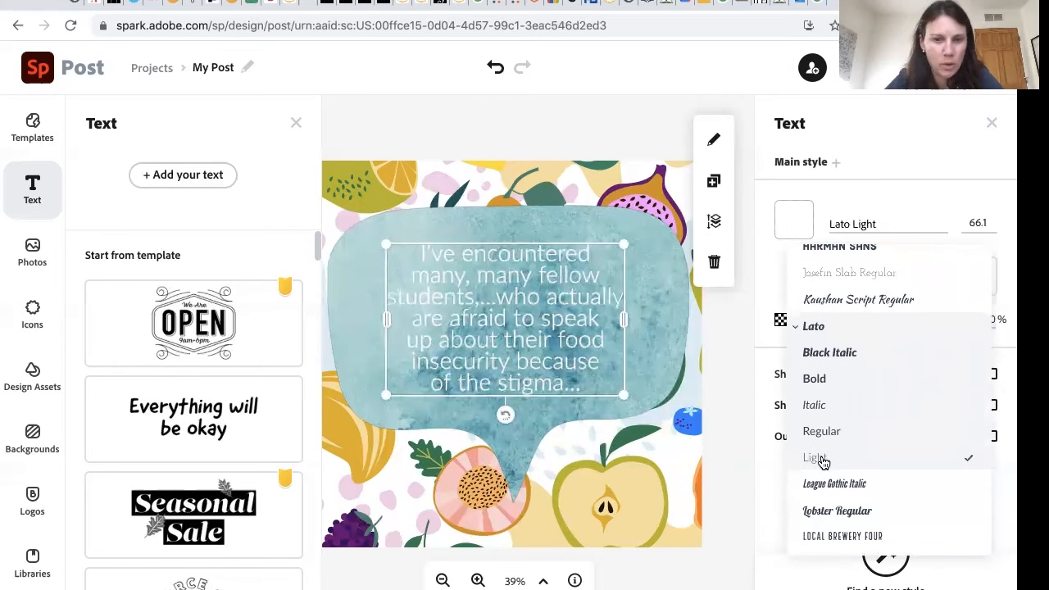
scroll(823, 462, "down", 4)
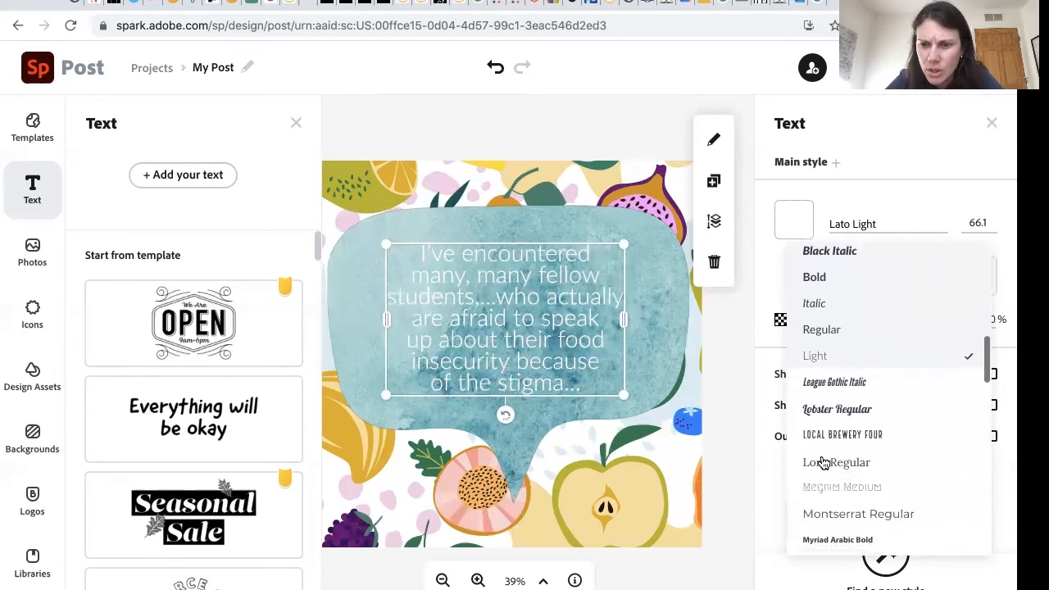
left_click(826, 514)
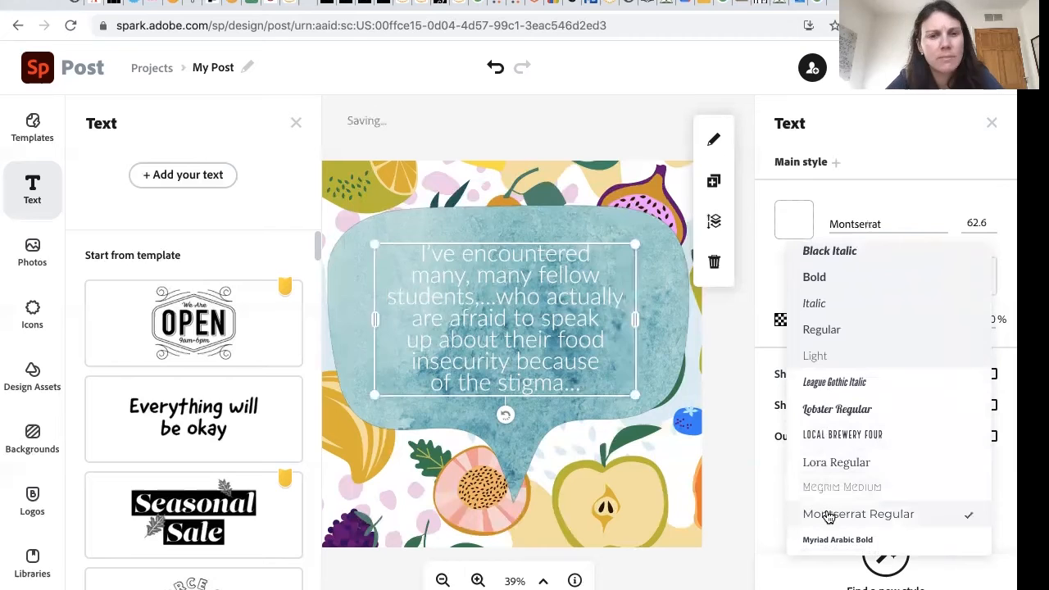